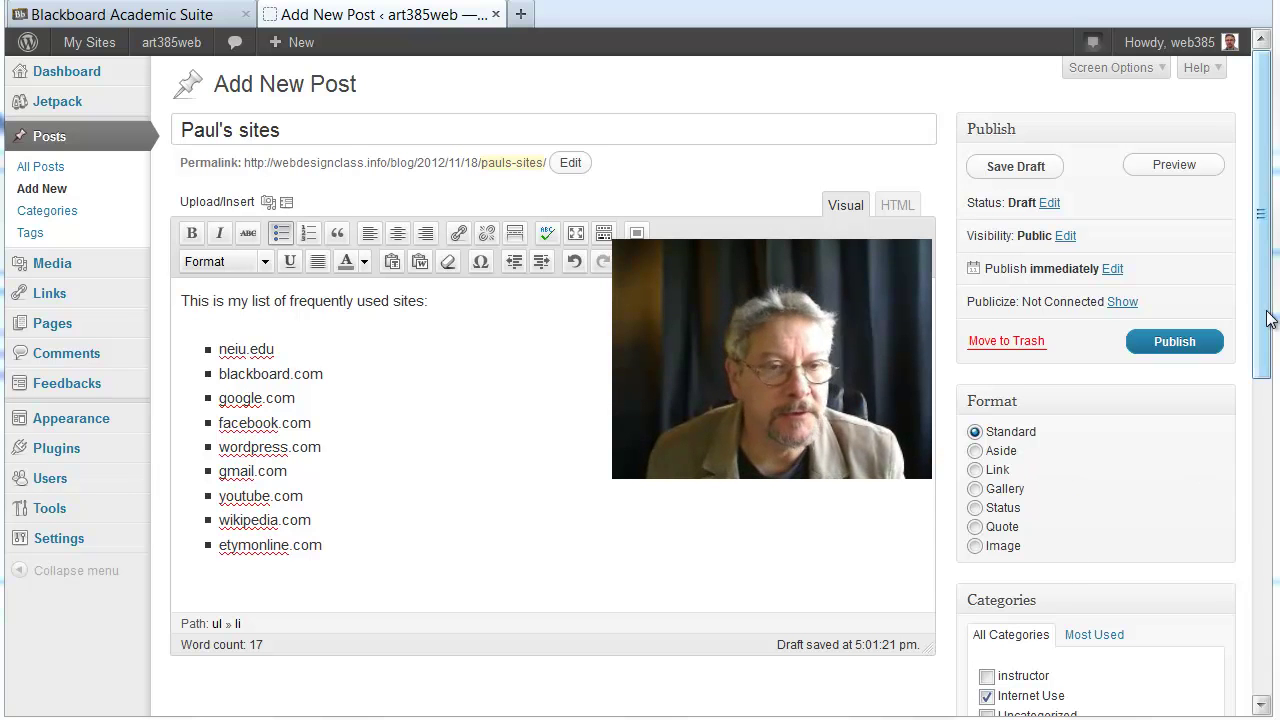
Examine the draft post's list of frequently used sites, along with its category and tag settings.
{"action": "left_click_drag", "start_coordinate": [1265, 321], "coordinate": [1265, 400]}
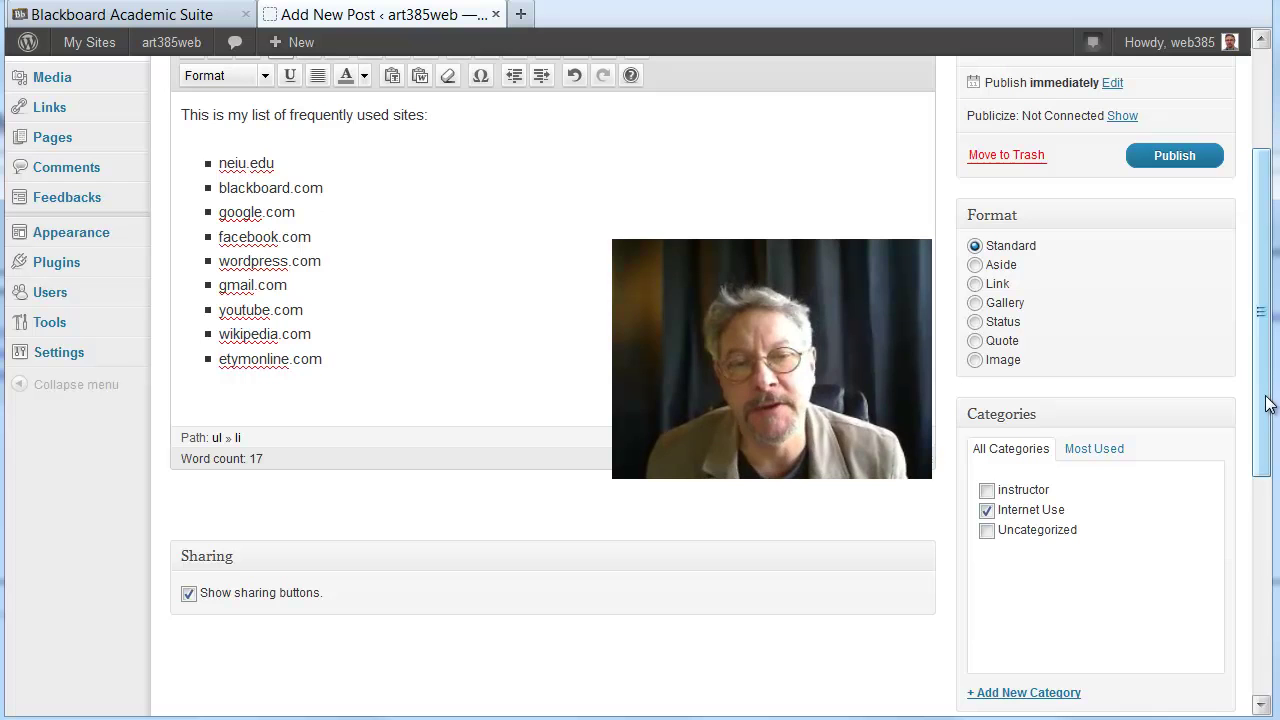
{"action": "left_click_drag", "start_coordinate": [1265, 403], "coordinate": [1258, 398]}
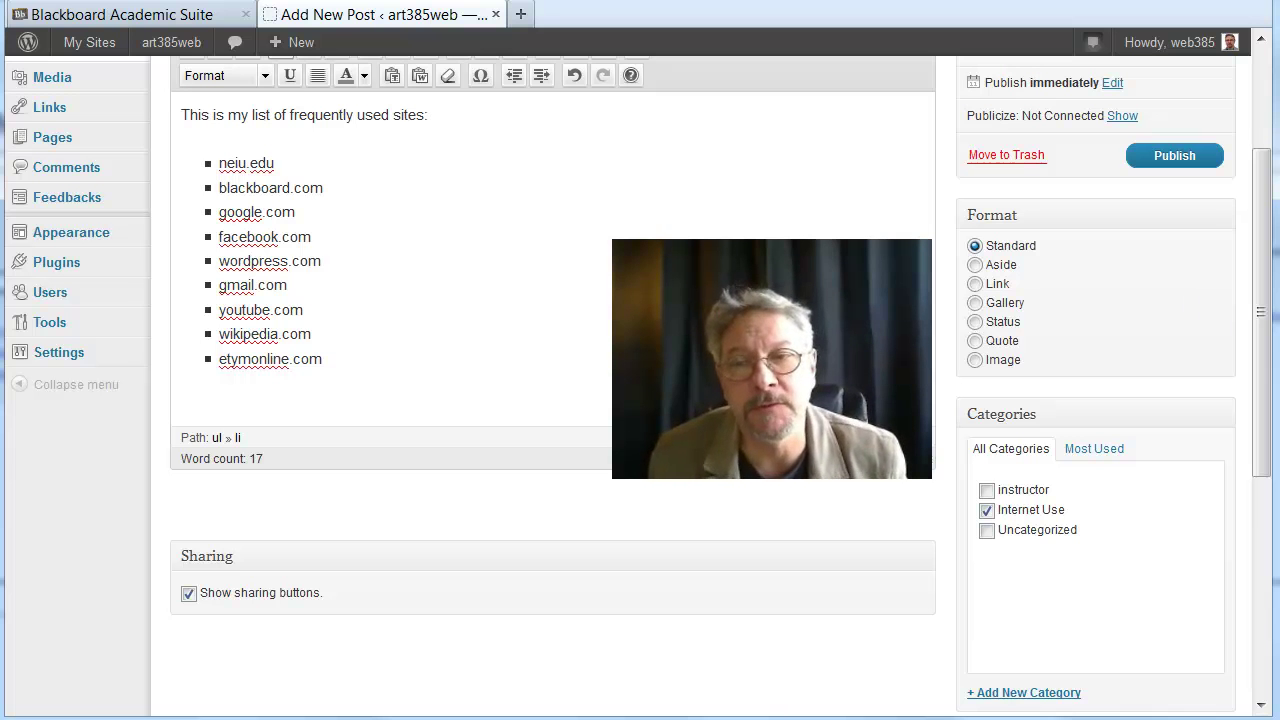
{"action": "left_click_drag", "start_coordinate": [1265, 345], "coordinate": [1266, 237]}
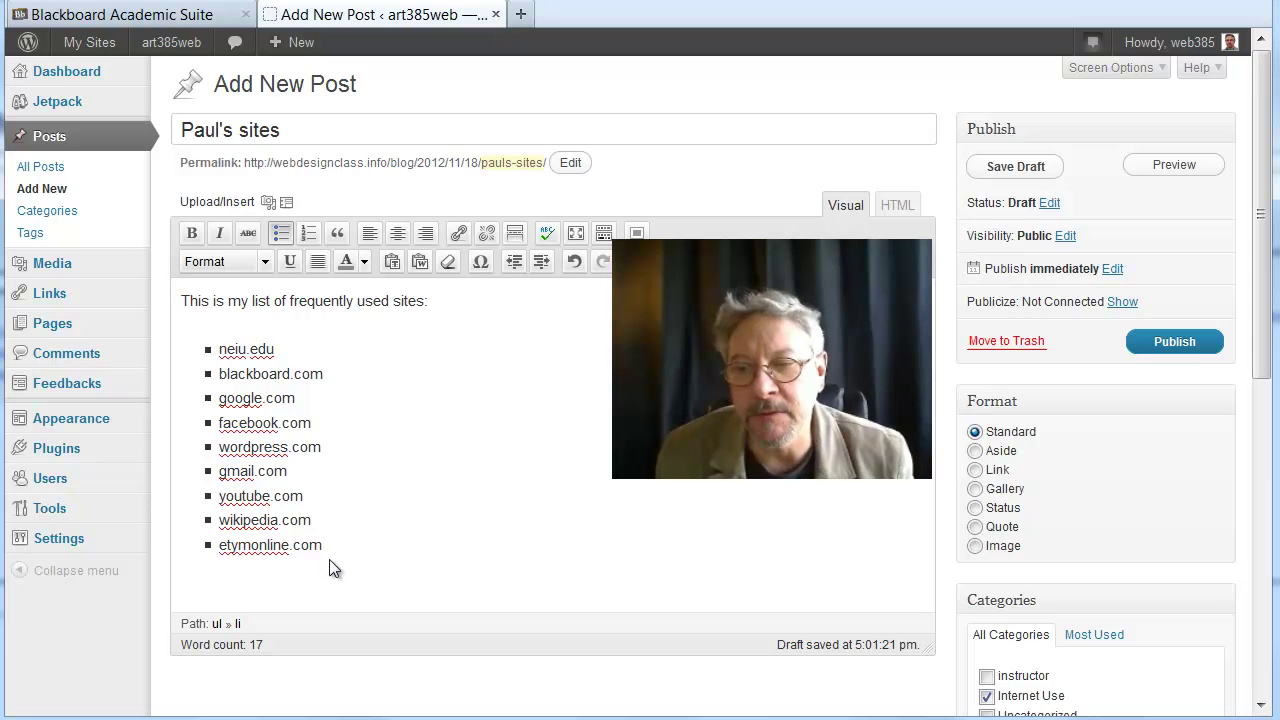
{"action": "scroll", "coordinate": [352, 555], "scroll_direction": "down", "scroll_amount": 3}
{"action": "scroll", "coordinate": [352, 556], "scroll_direction": "up", "scroll_amount": 1}
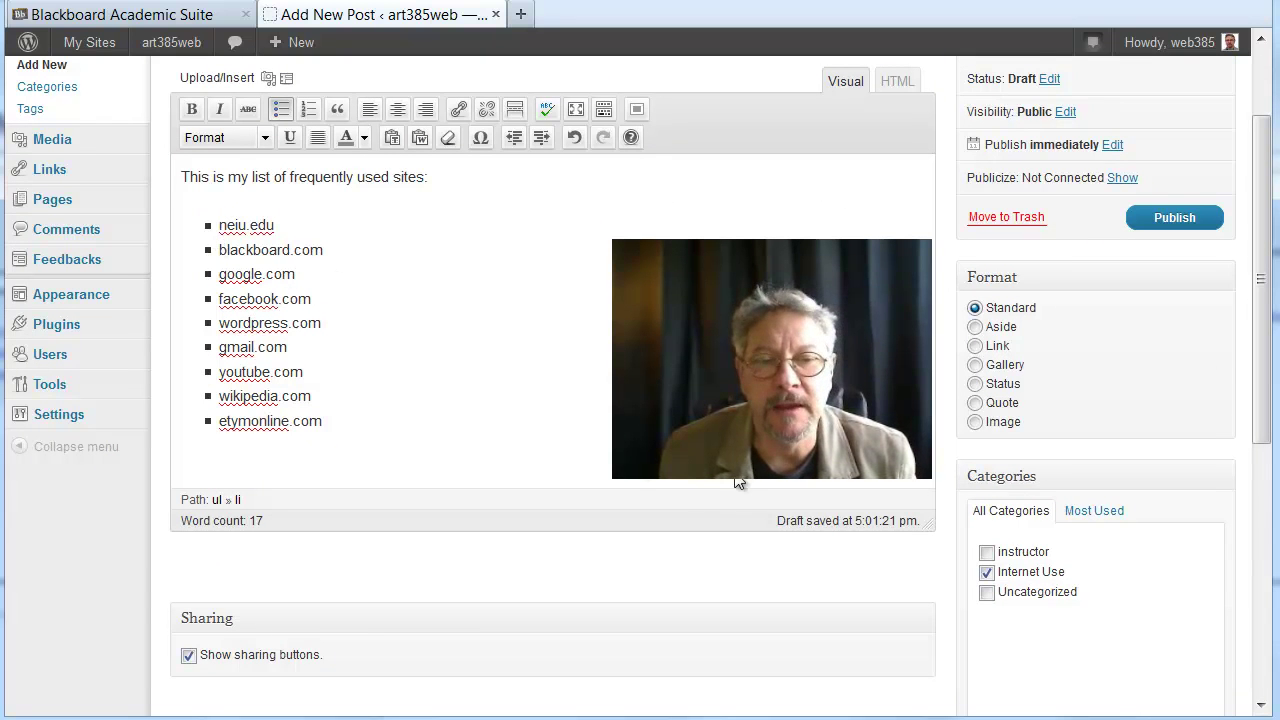
{"action": "scroll", "coordinate": [290, 368], "scroll_direction": "up", "scroll_amount": 3}
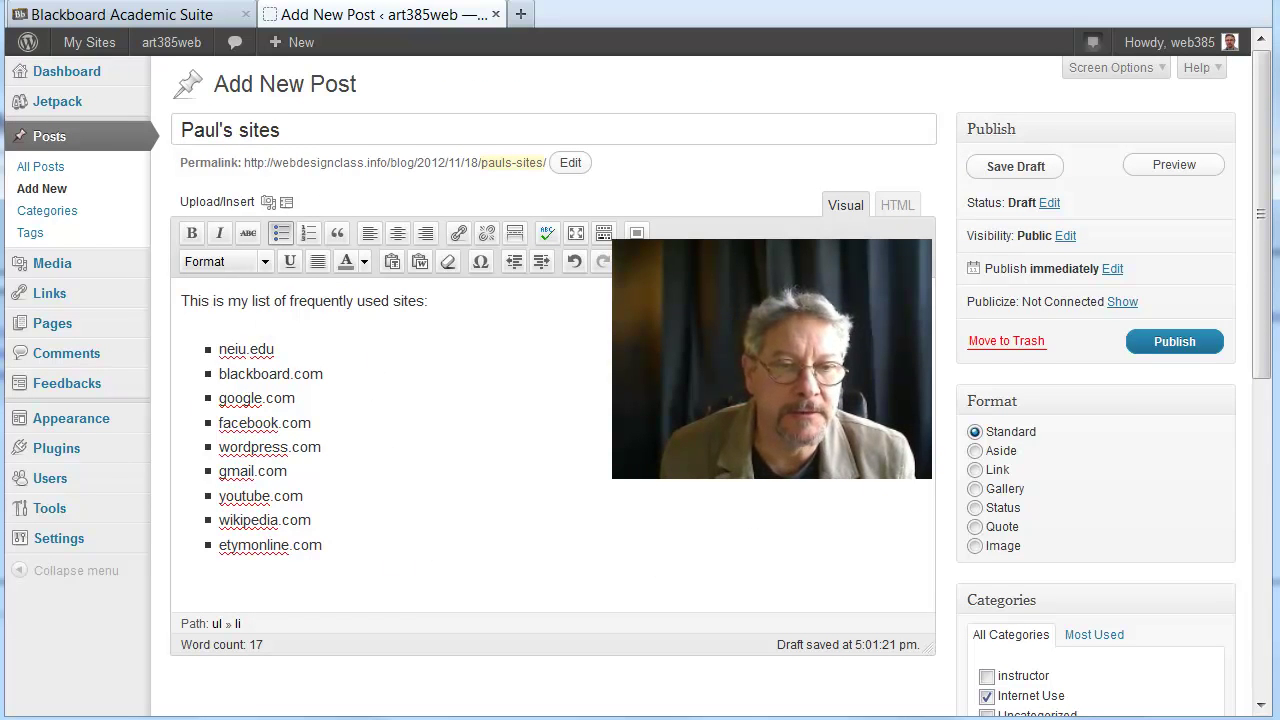
{"action": "scroll", "coordinate": [900, 498], "scroll_direction": "down", "scroll_amount": 2}
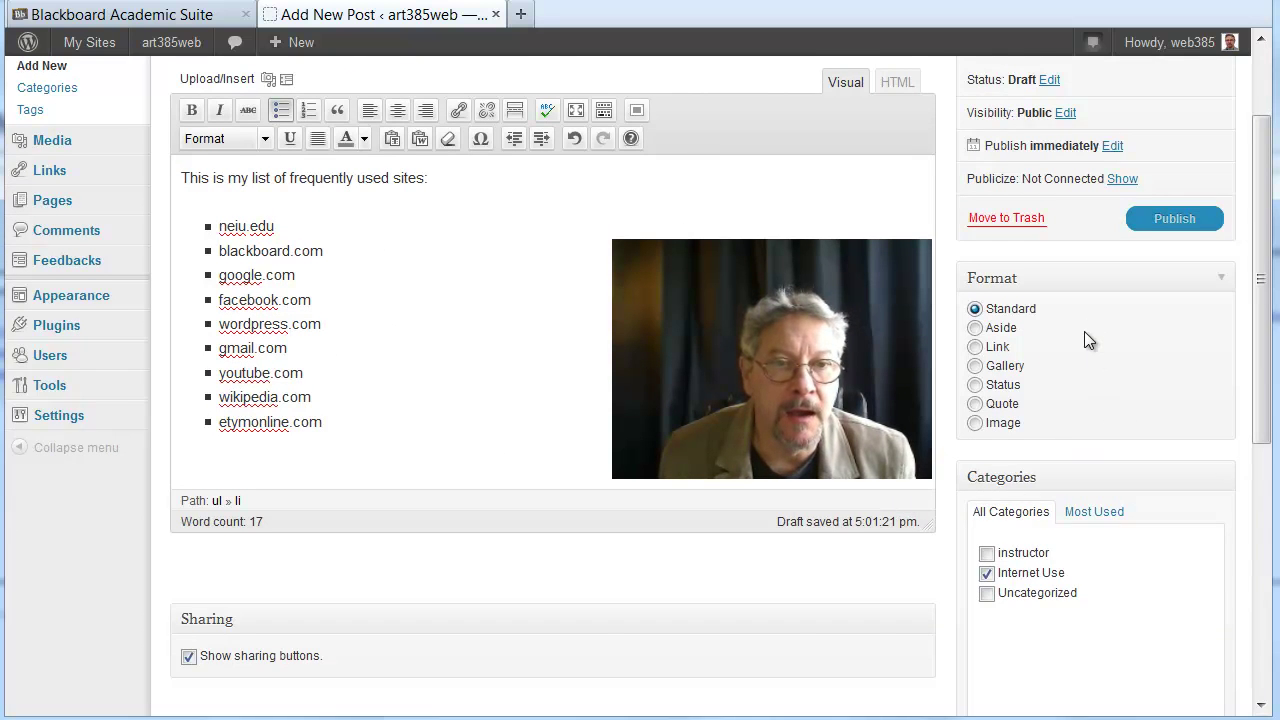
{"action": "scroll", "coordinate": [1084, 331], "scroll_direction": "up", "scroll_amount": 2}
{"action": "scroll", "coordinate": [1084, 331], "scroll_direction": "down", "scroll_amount": 6}
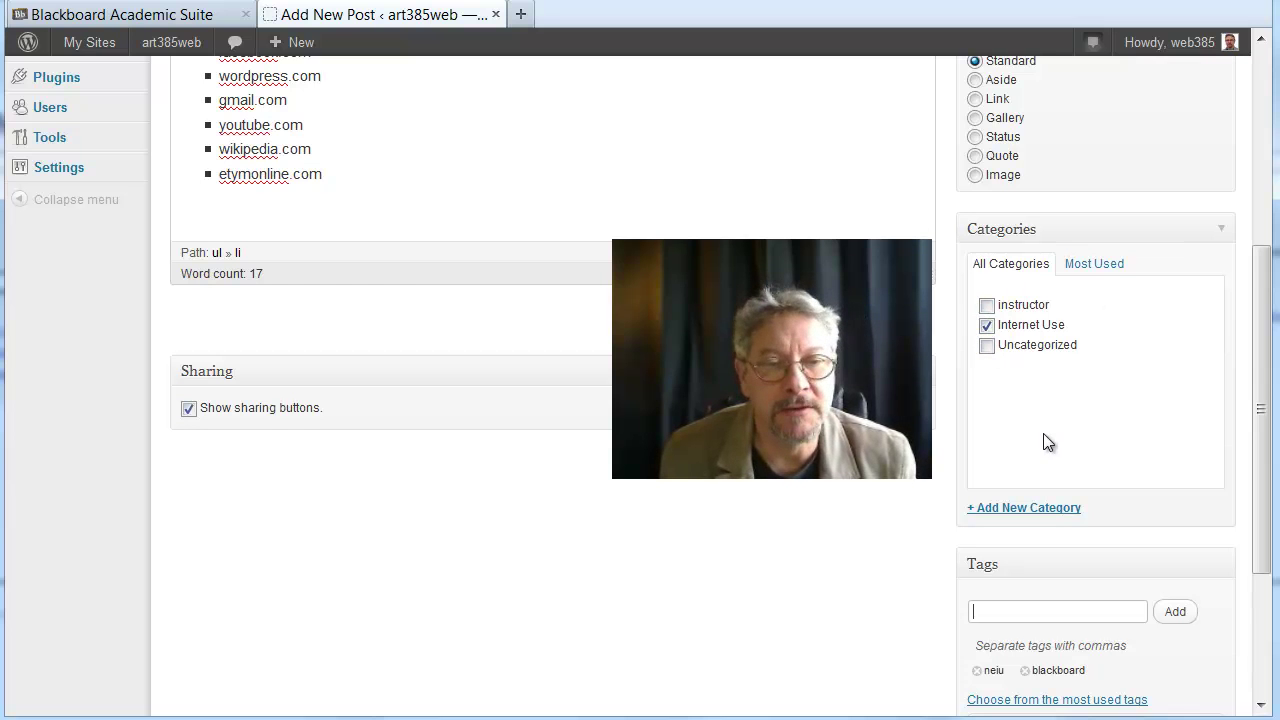
{"action": "scroll", "coordinate": [1069, 470], "scroll_direction": "down", "scroll_amount": 3}
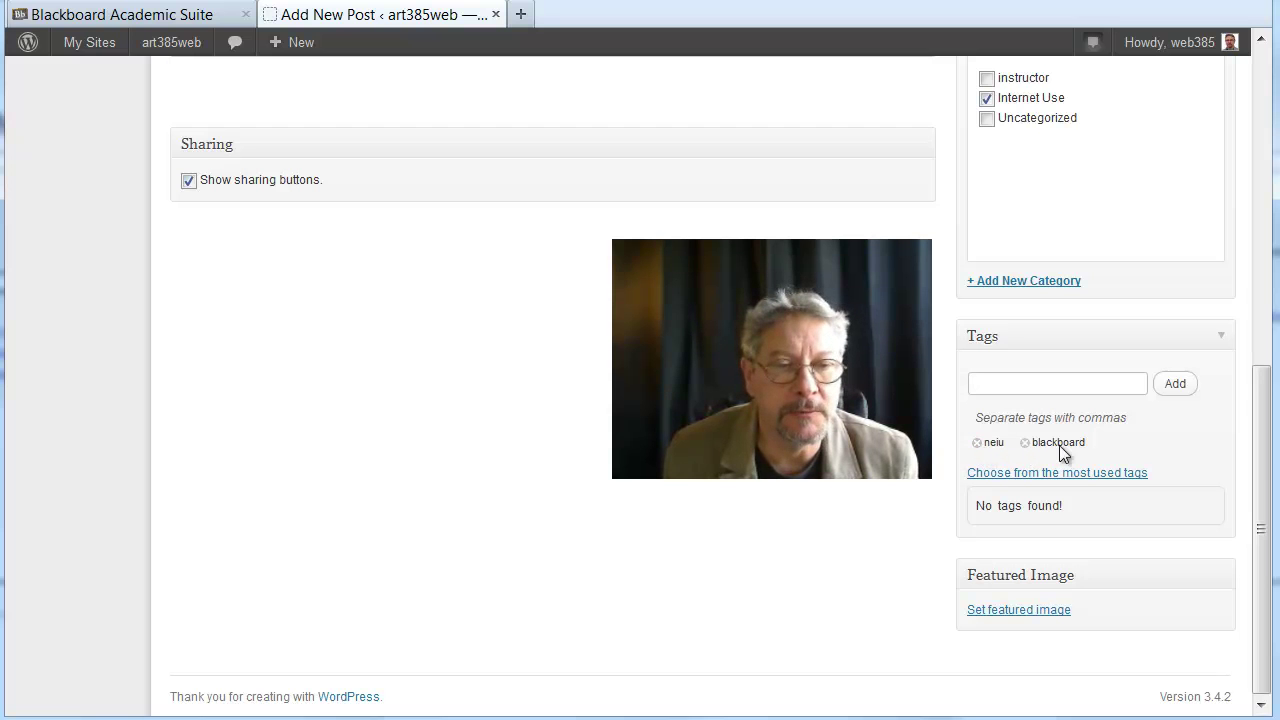
Add the suggested tag "google" to the post, matching the google.com entry in the site list.
{"action": "scroll", "coordinate": [970, 440], "scroll_direction": "up", "scroll_amount": 5}
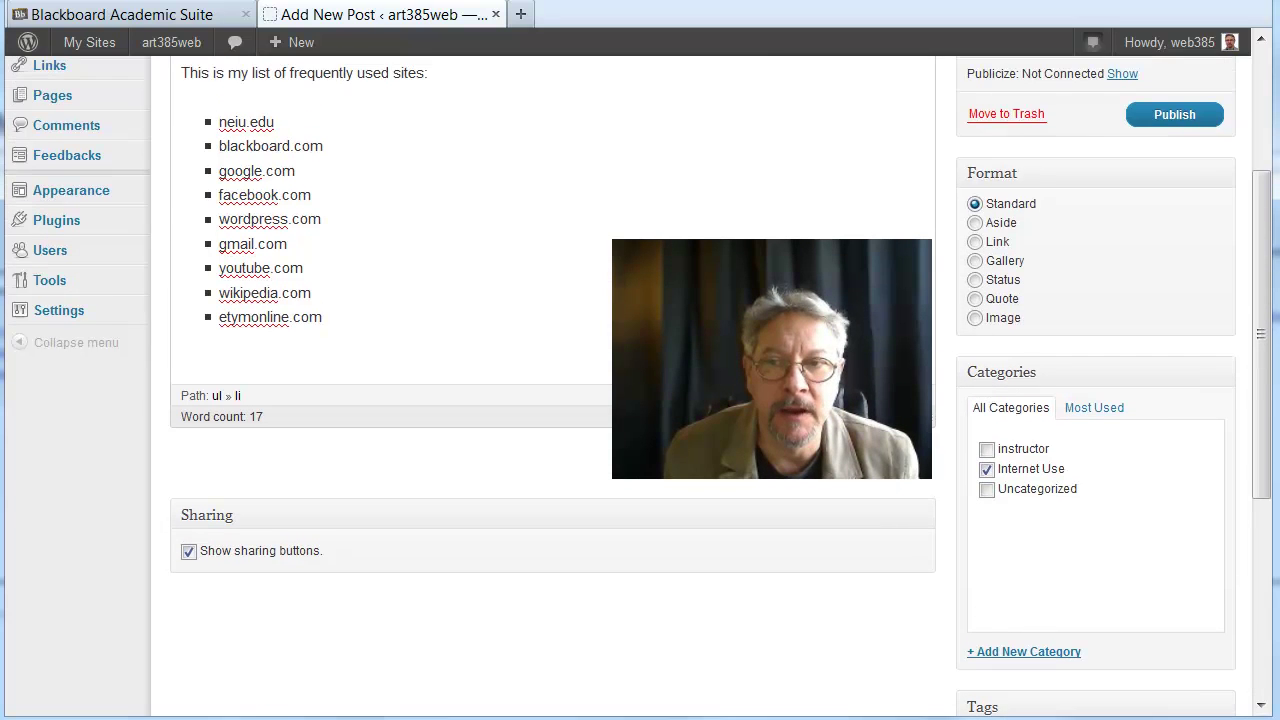
{"action": "scroll", "coordinate": [954, 481], "scroll_direction": "down", "scroll_amount": 3}
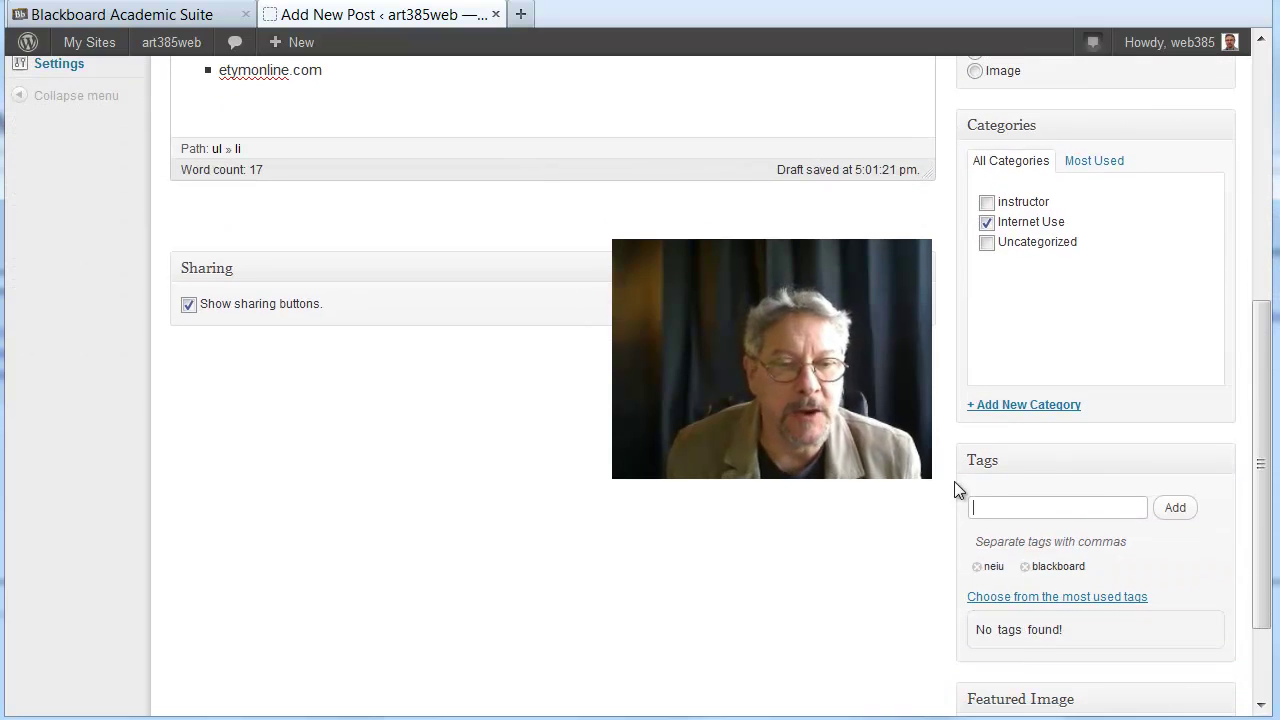
{"action": "left_click", "coordinate": [1071, 513]}
{"action": "type", "text": "goo"}
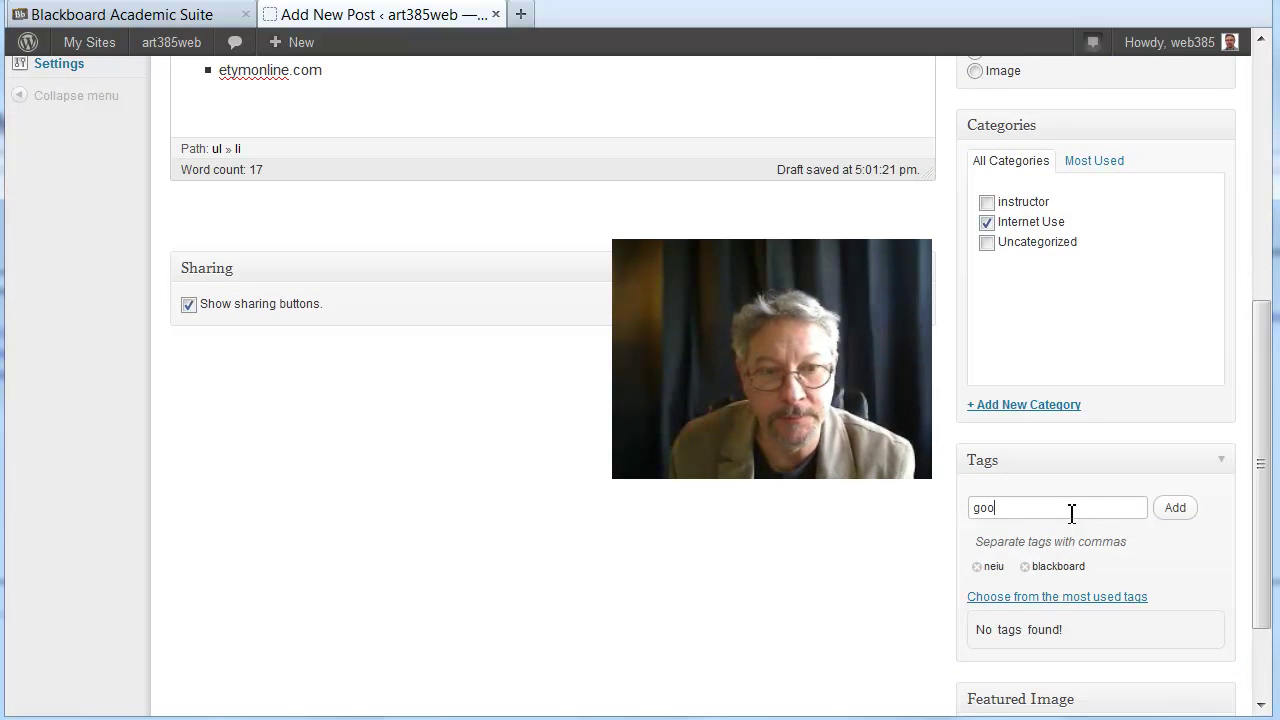
{"action": "type", "text": "gl"}
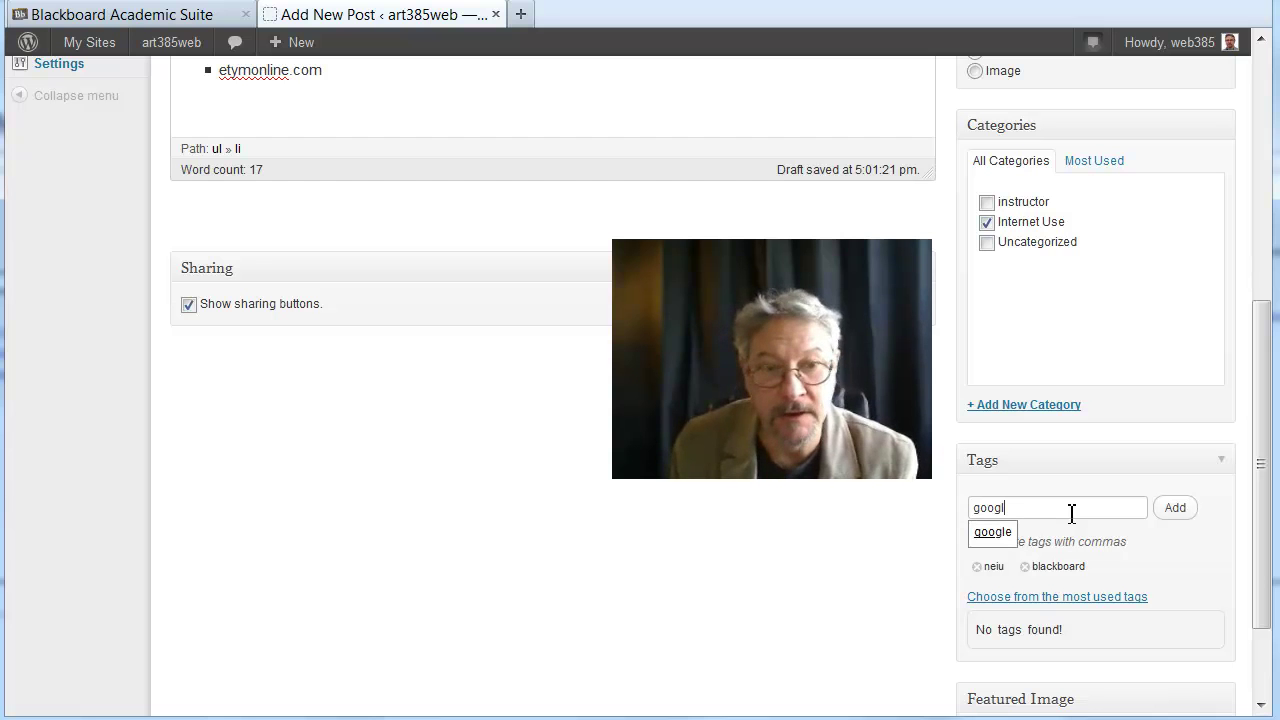
{"action": "left_click", "coordinate": [999, 531]}
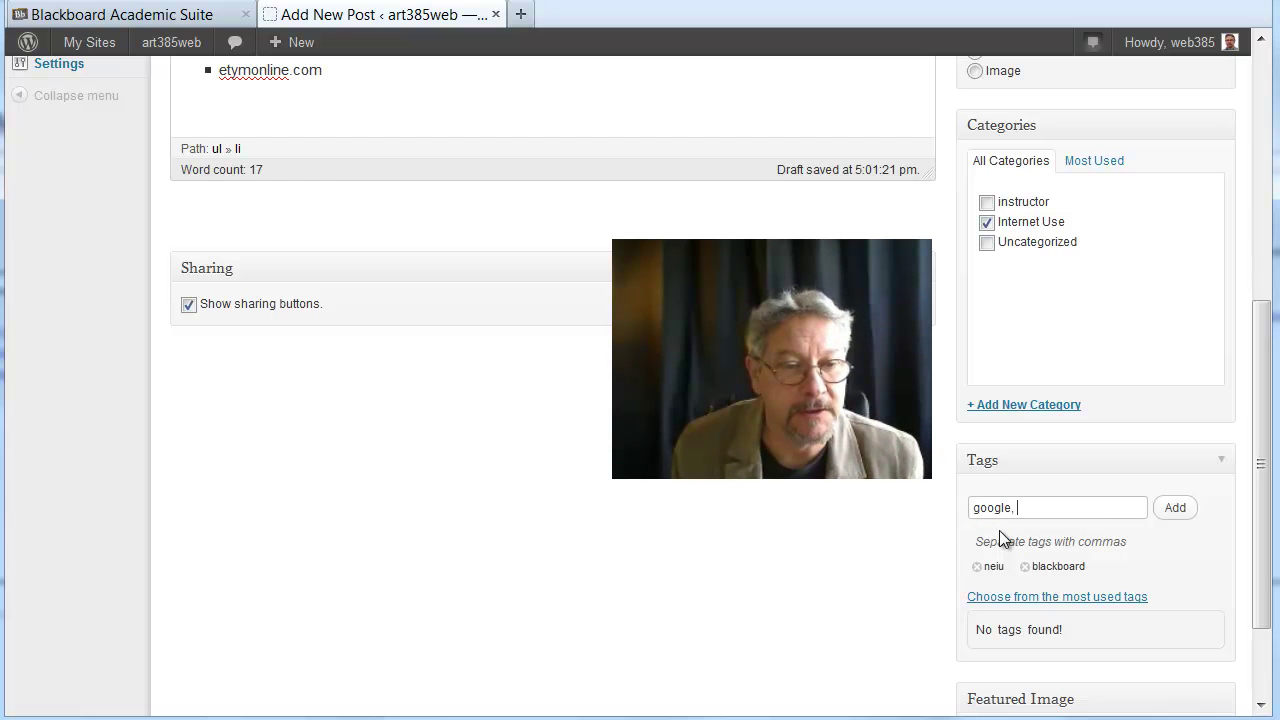
{"action": "left_click", "coordinate": [1175, 507]}
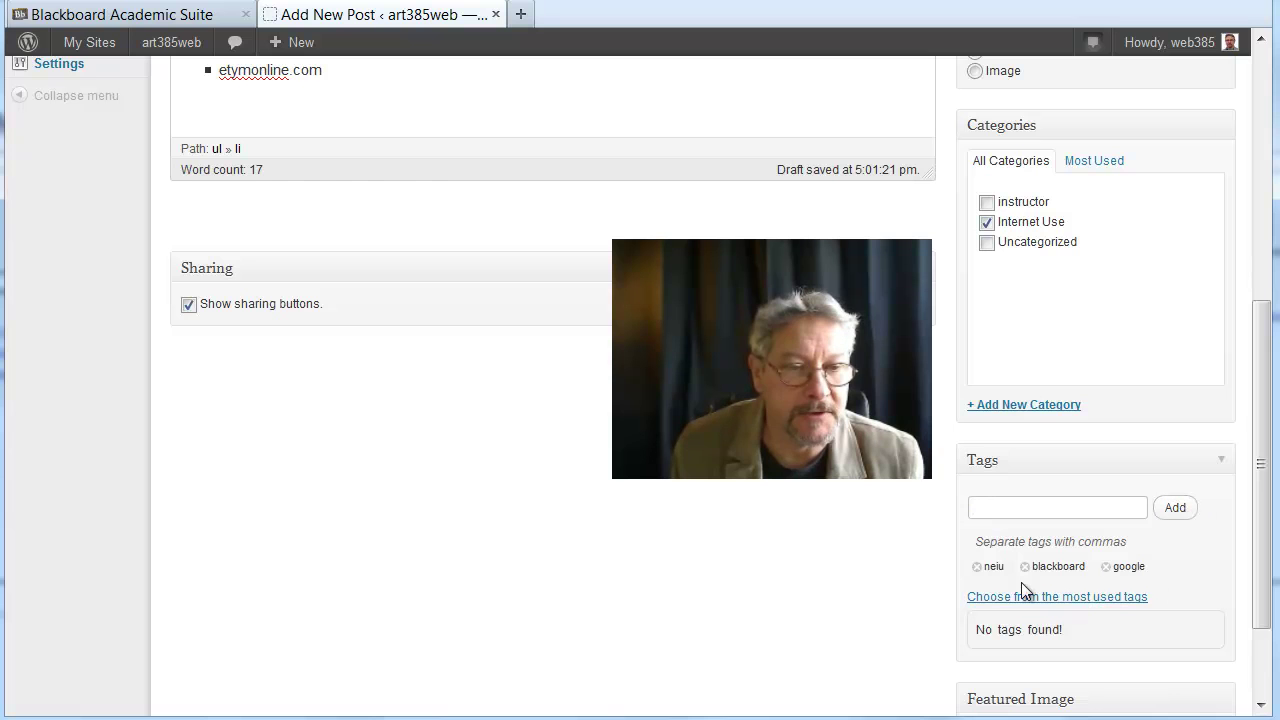
Add the suggested tag "facebook" to the post, matching the facebook.com entry in the site list.
{"action": "scroll", "coordinate": [642, 489], "scroll_direction": "up", "scroll_amount": 4}
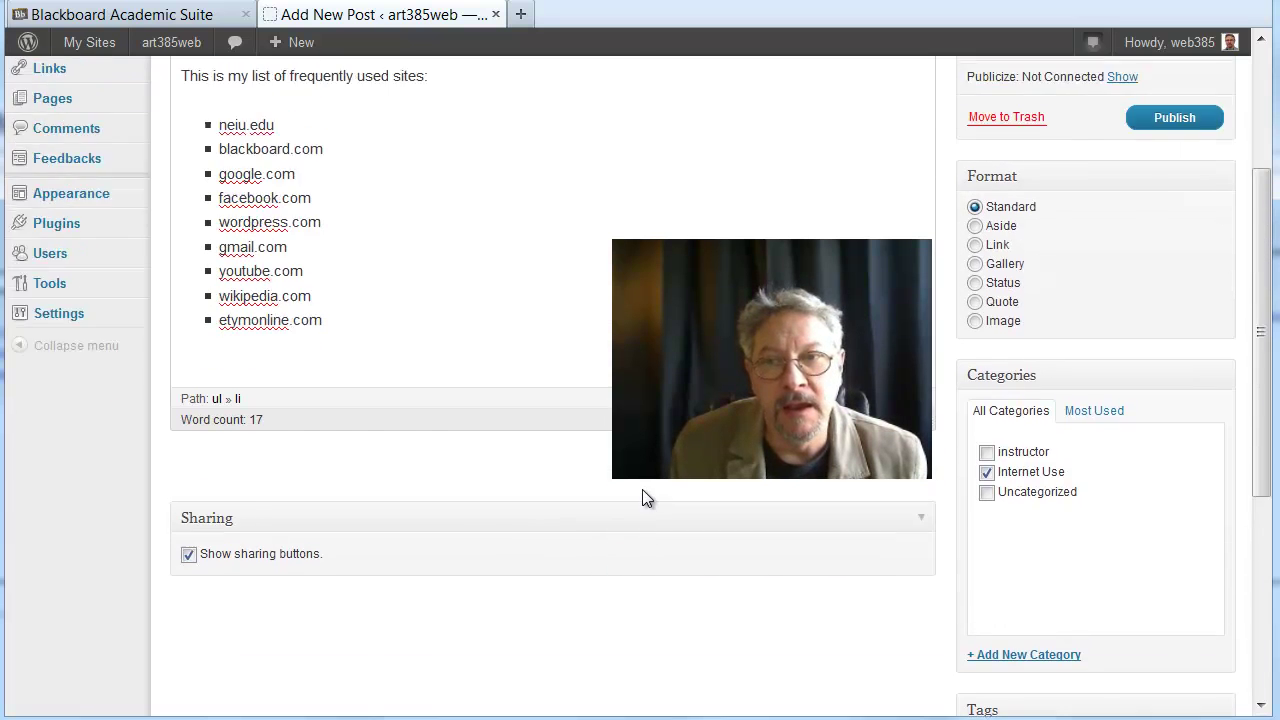
{"action": "scroll", "coordinate": [642, 489], "scroll_direction": "down", "scroll_amount": 3}
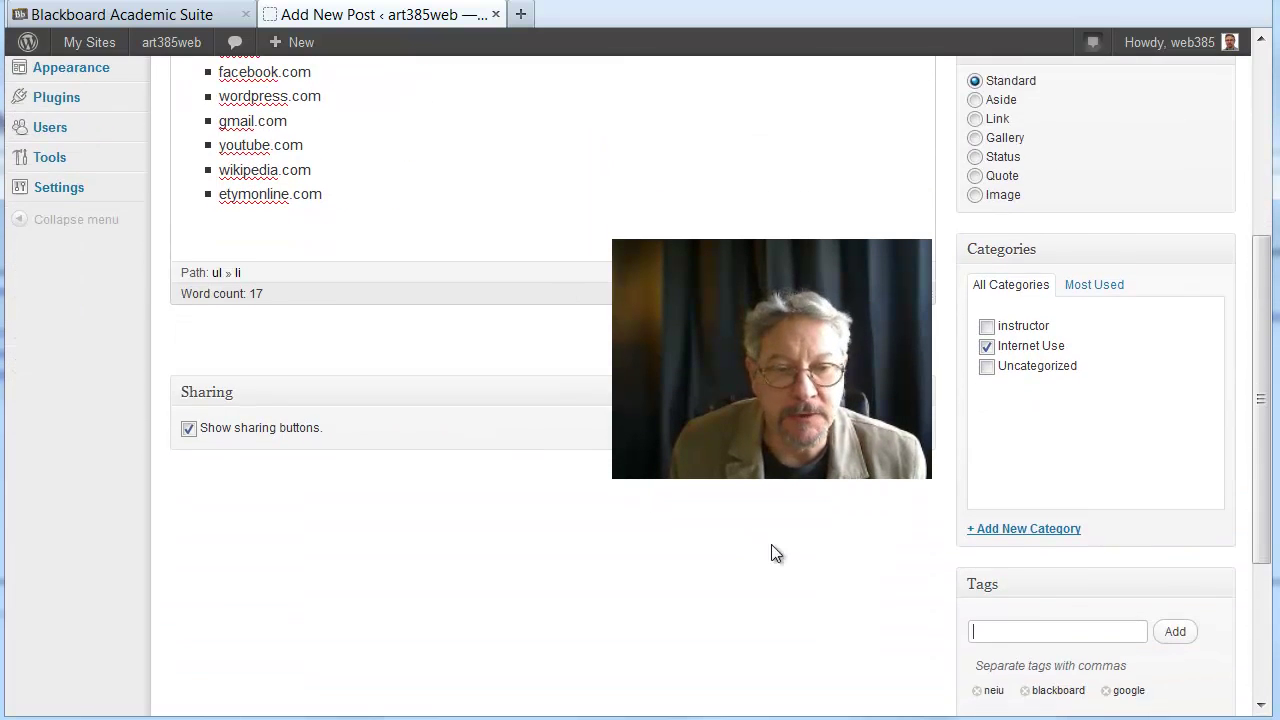
{"action": "type", "text": "f"}
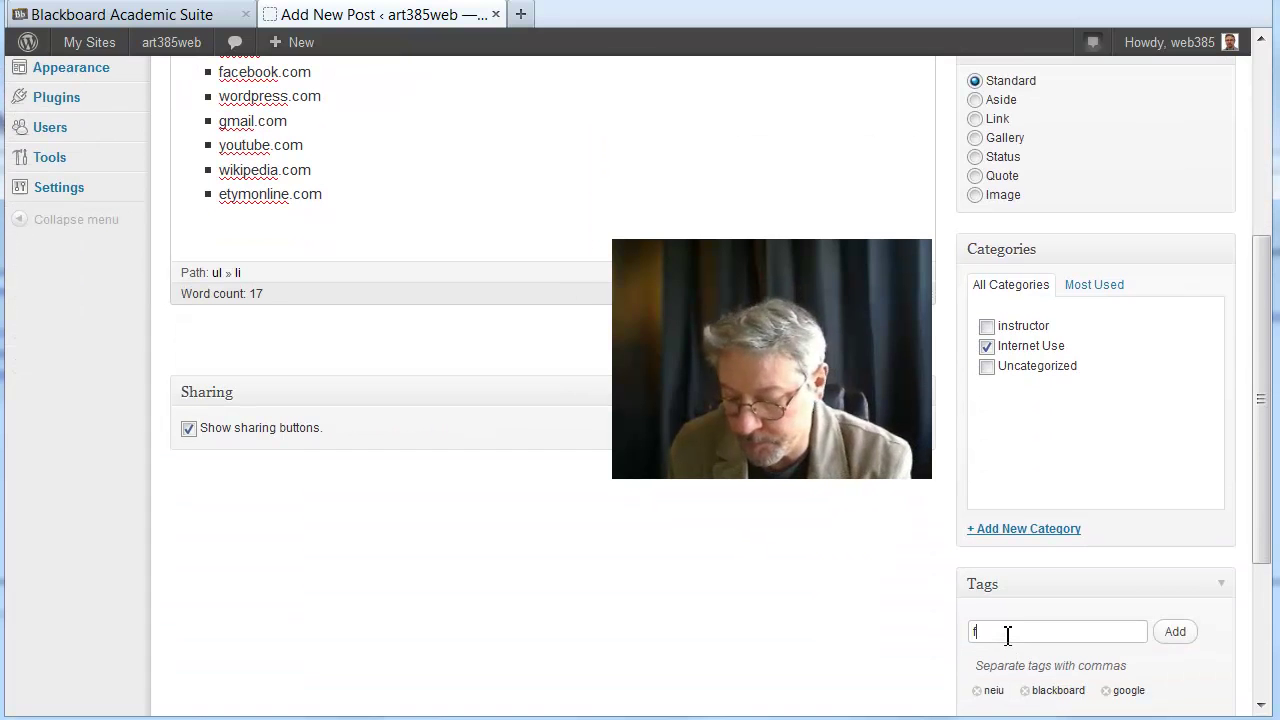
{"action": "type", "text": "acr"}
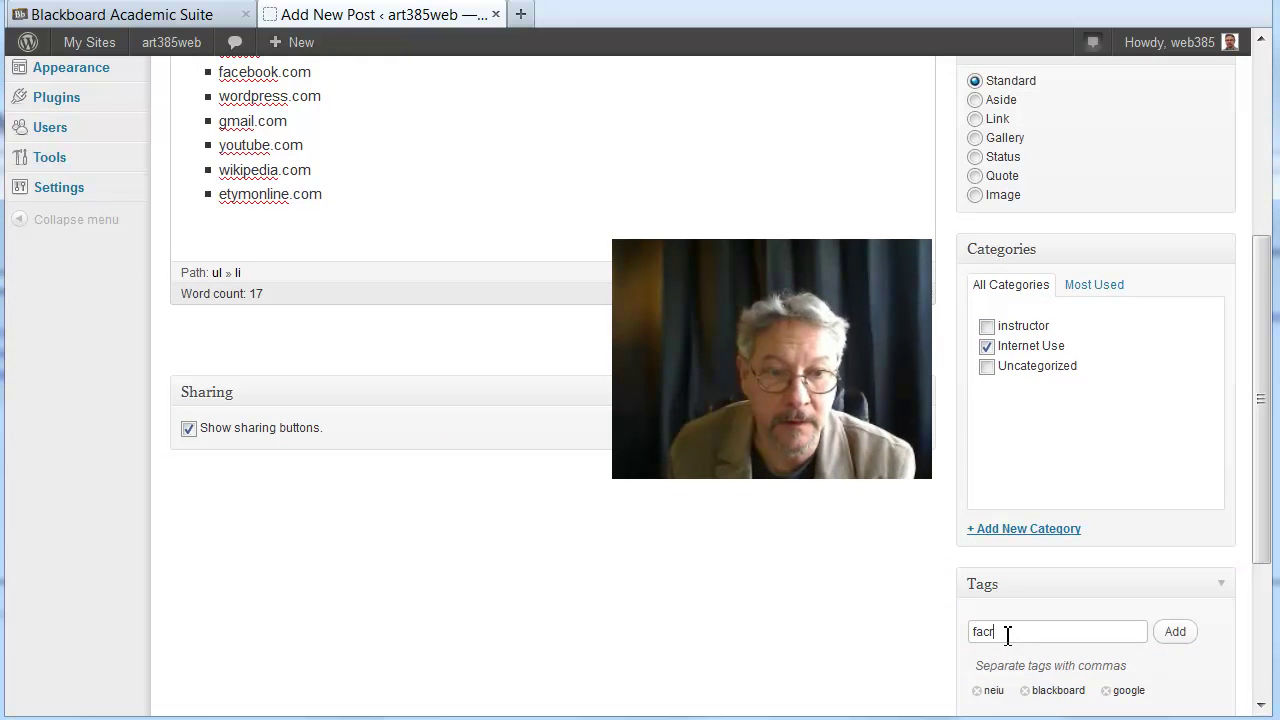
{"action": "type", "text": "boo"}
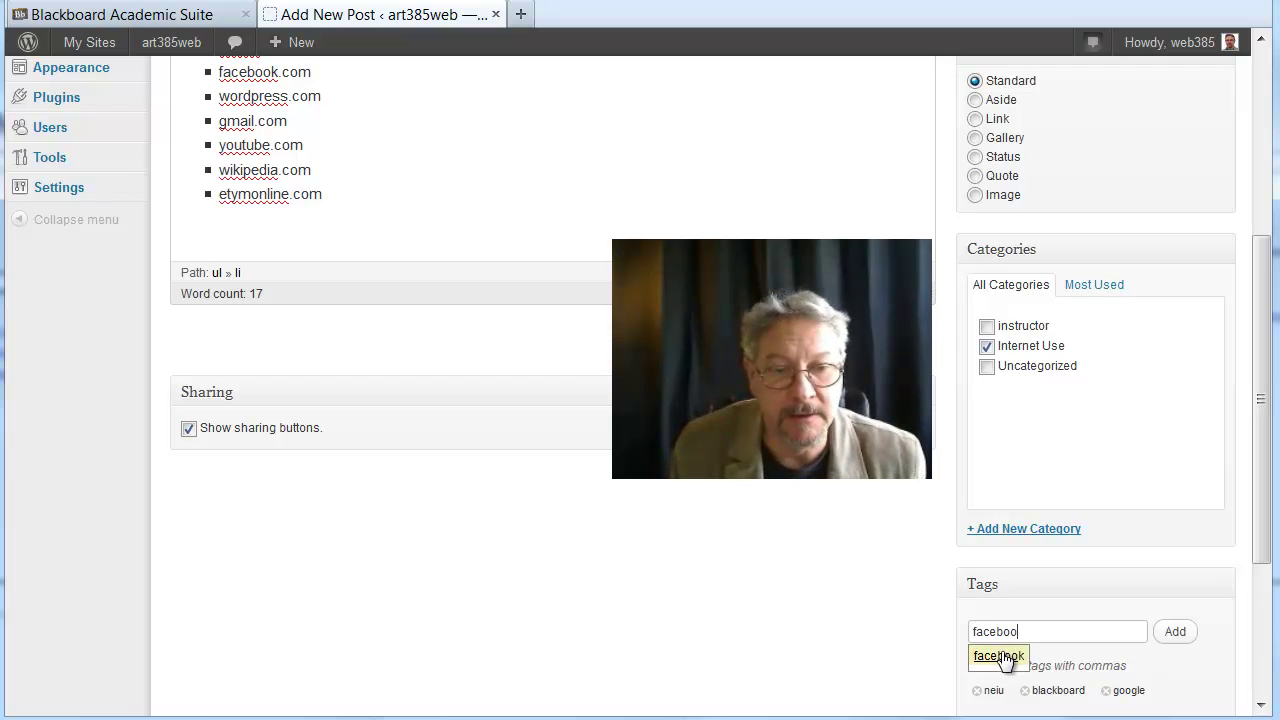
{"action": "left_click", "coordinate": [1003, 657]}
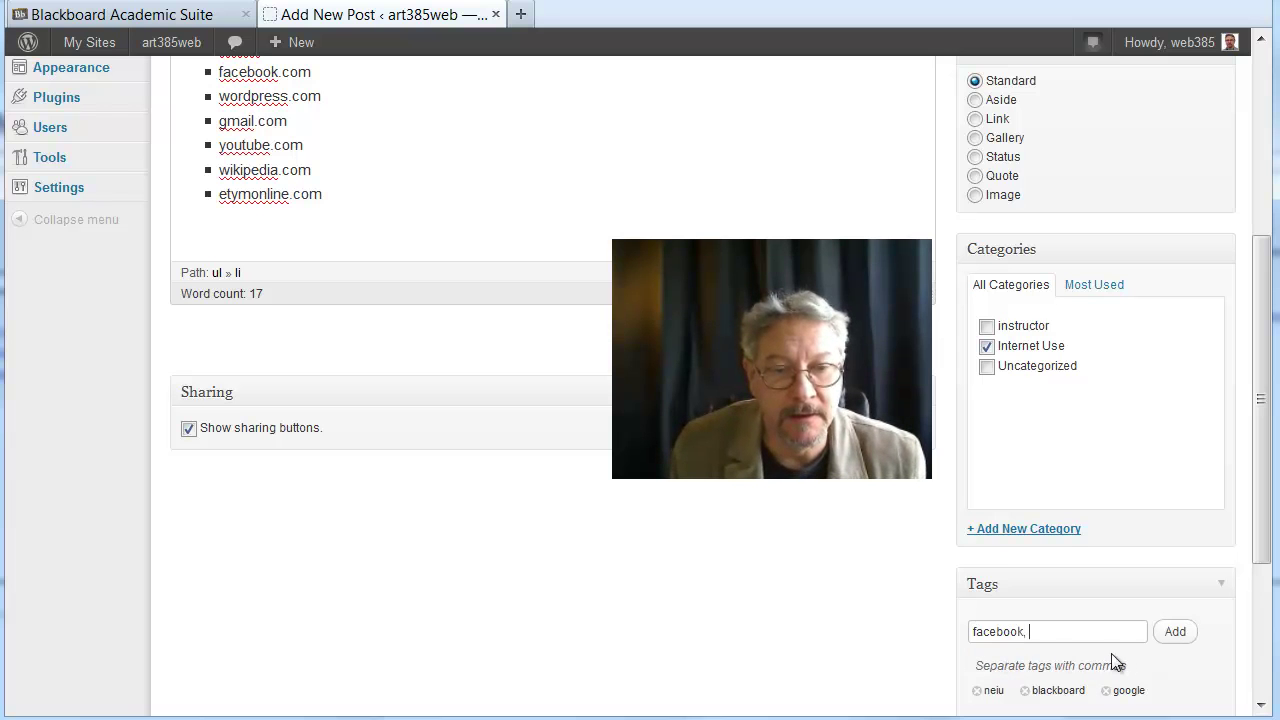
{"action": "scroll", "coordinate": [1162, 661], "scroll_direction": "down", "scroll_amount": 1}
{"action": "scroll", "coordinate": [1162, 661], "scroll_direction": "down", "scroll_amount": 2}
{"action": "left_click", "coordinate": [1177, 510]}
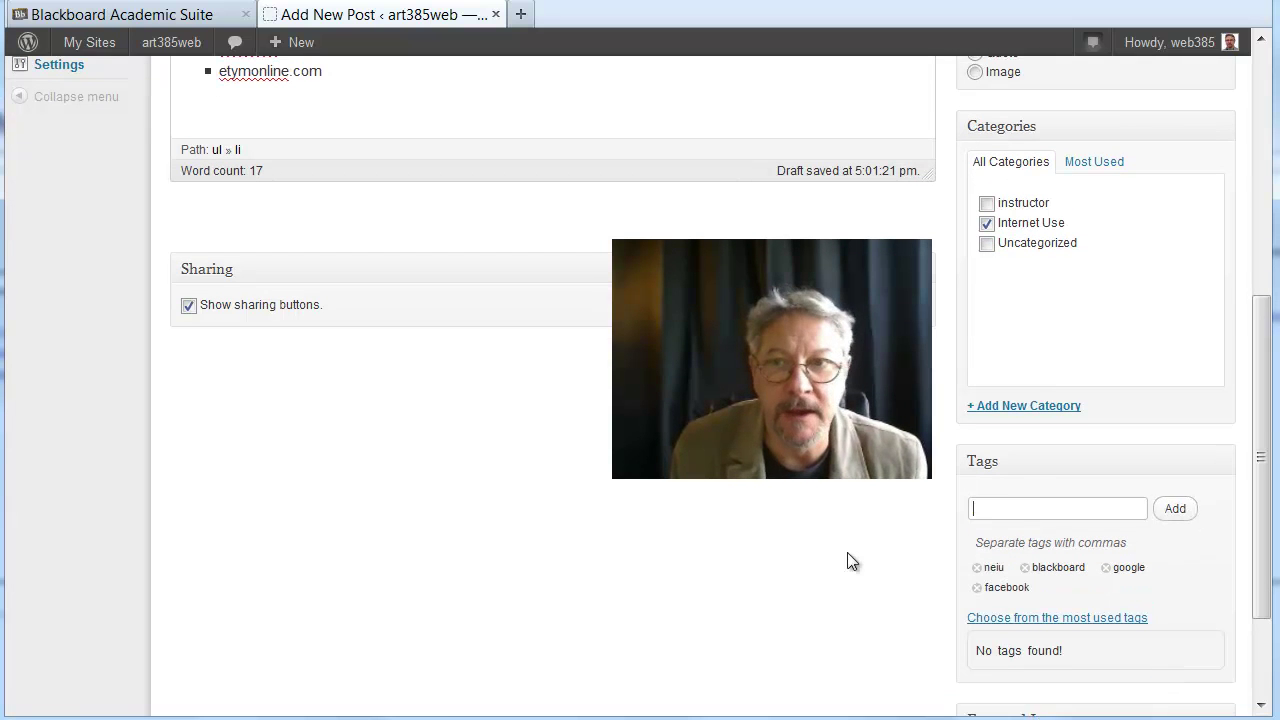
Add the tag "wordpress" to the post, matching the wordpress.com entry in the site list.
{"action": "scroll", "coordinate": [845, 562], "scroll_direction": "up", "scroll_amount": 3}
{"action": "scroll", "coordinate": [842, 563], "scroll_direction": "up", "scroll_amount": 1}
{"action": "scroll", "coordinate": [842, 560], "scroll_direction": "down", "scroll_amount": 3}
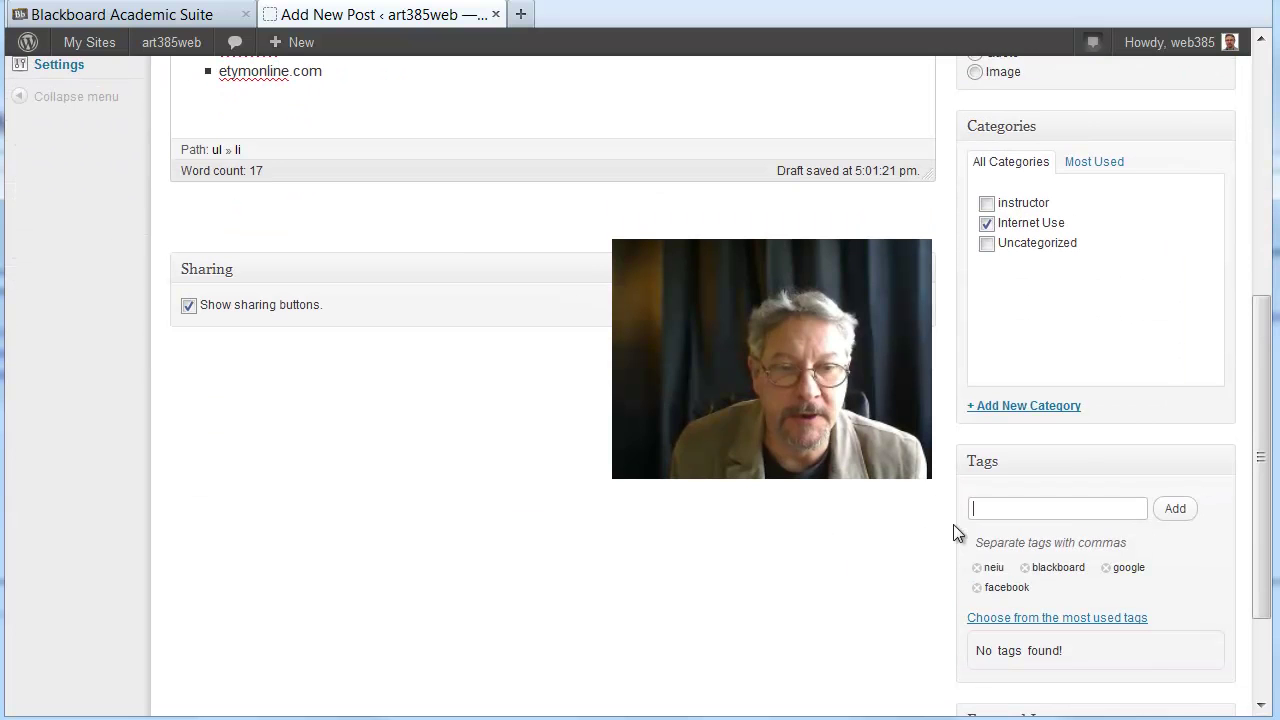
{"action": "left_click", "coordinate": [997, 510]}
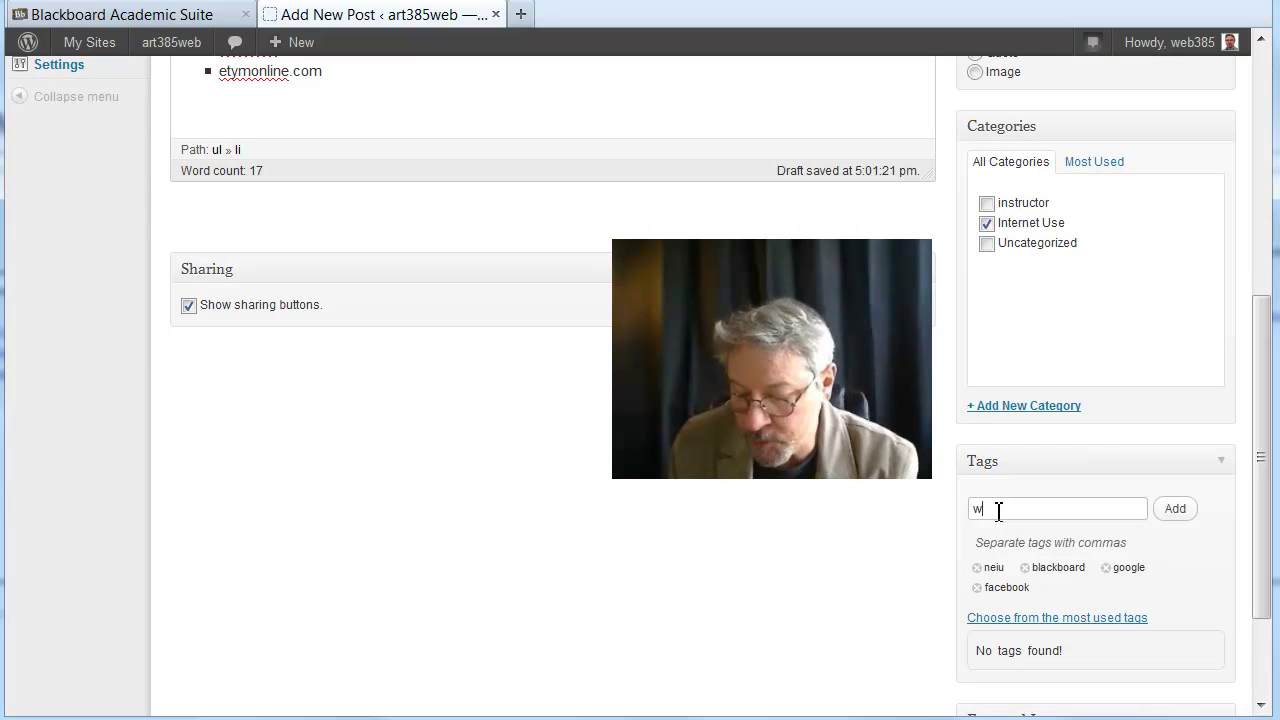
{"action": "type", "text": "word"}
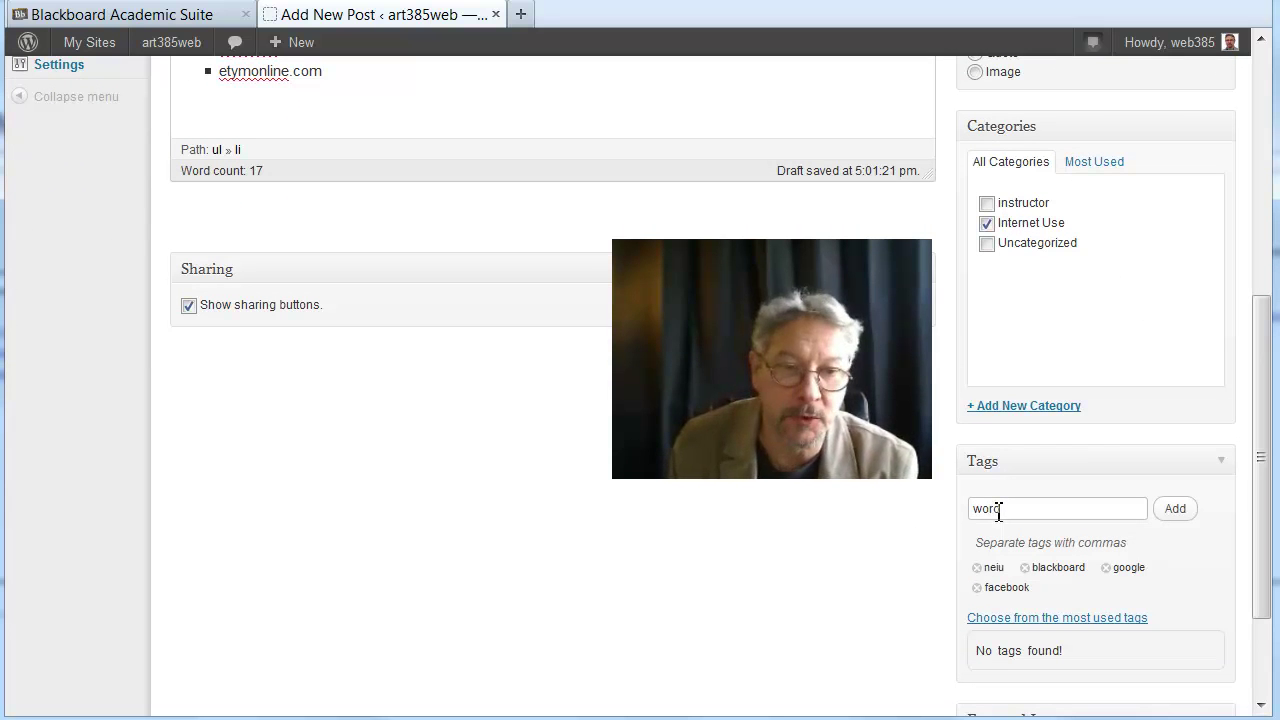
{"action": "type", "text": "pr"}
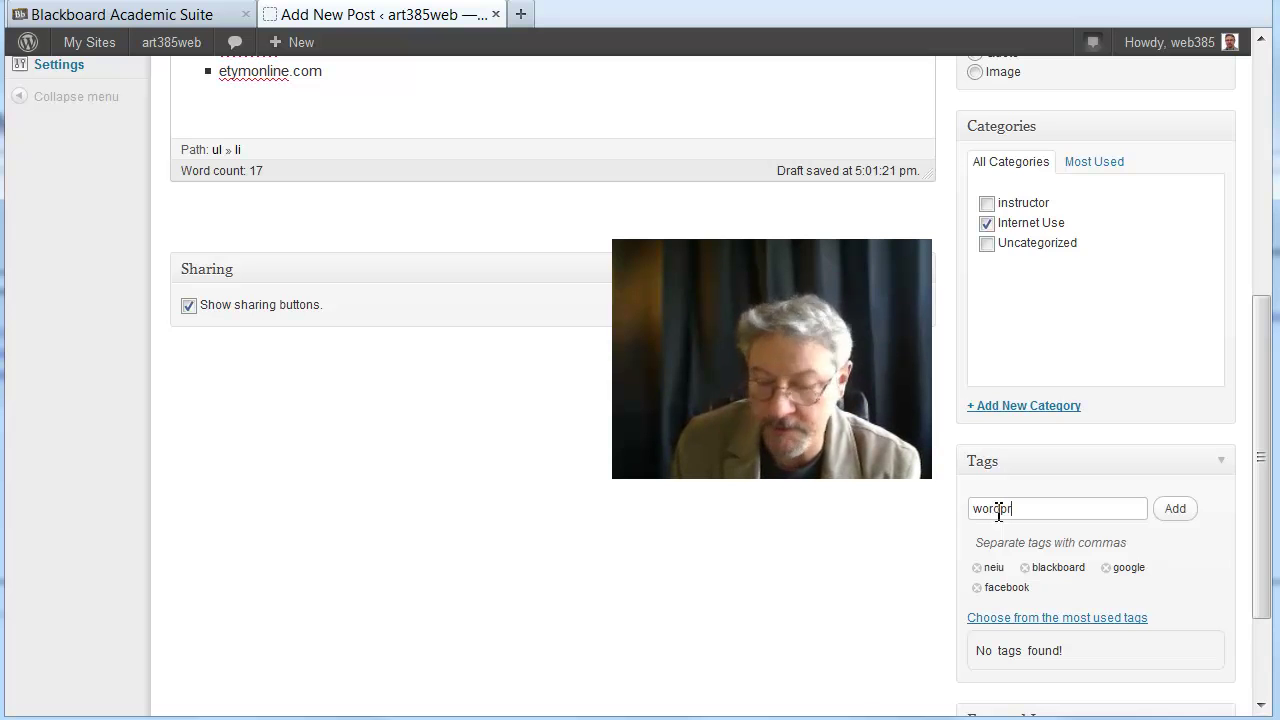
{"action": "type", "text": "ess"}
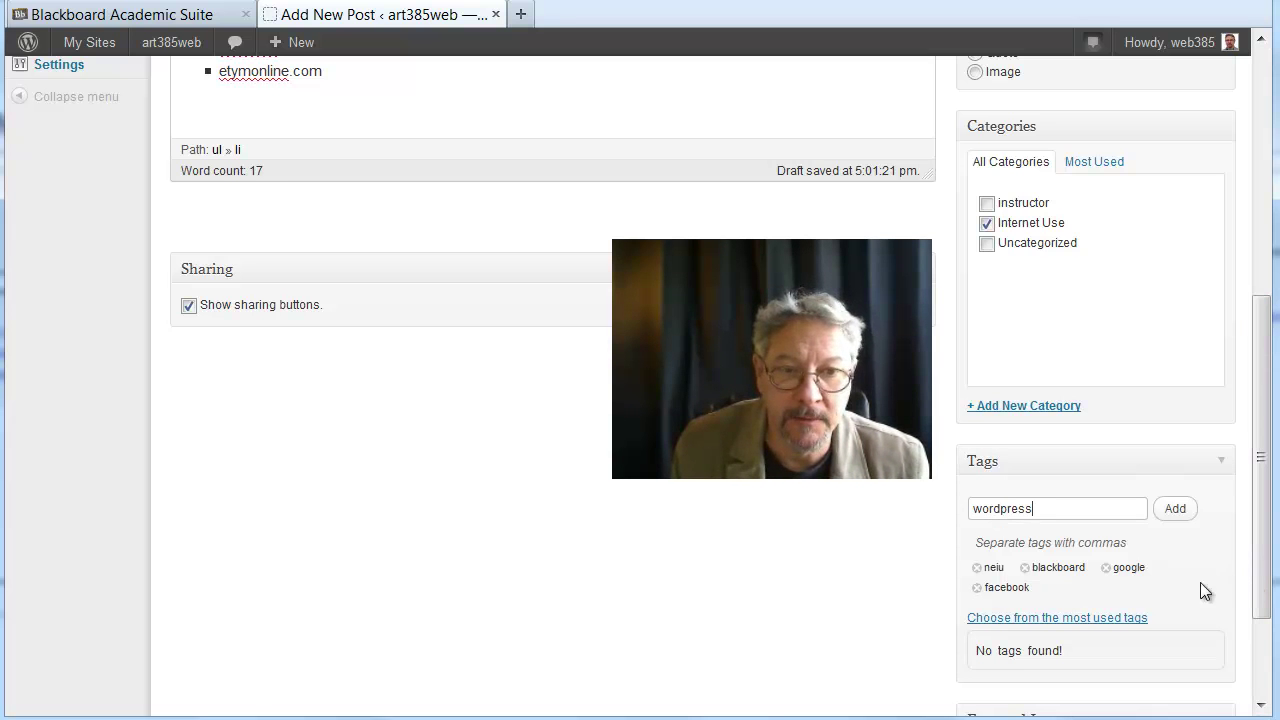
{"action": "scroll", "coordinate": [1142, 600], "scroll_direction": "up", "scroll_amount": 1}
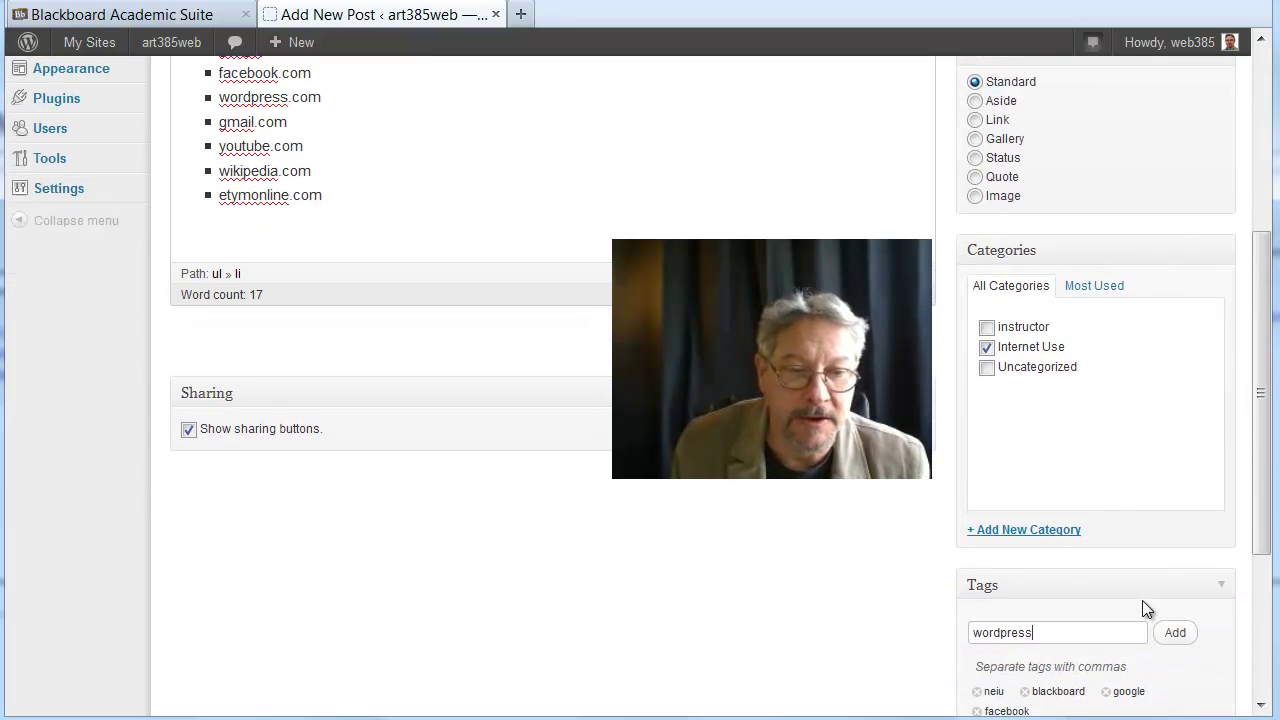
{"action": "scroll", "coordinate": [1142, 600], "scroll_direction": "down", "scroll_amount": 1}
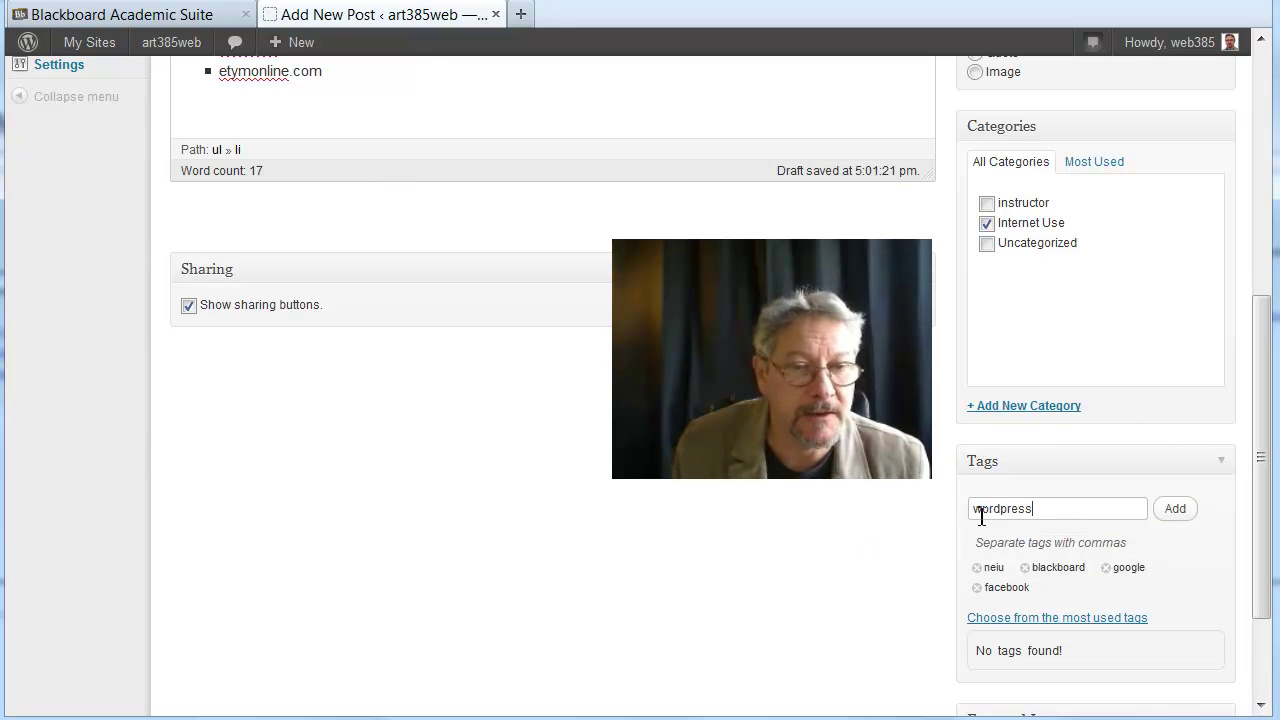
{"action": "left_click", "coordinate": [1042, 509]}
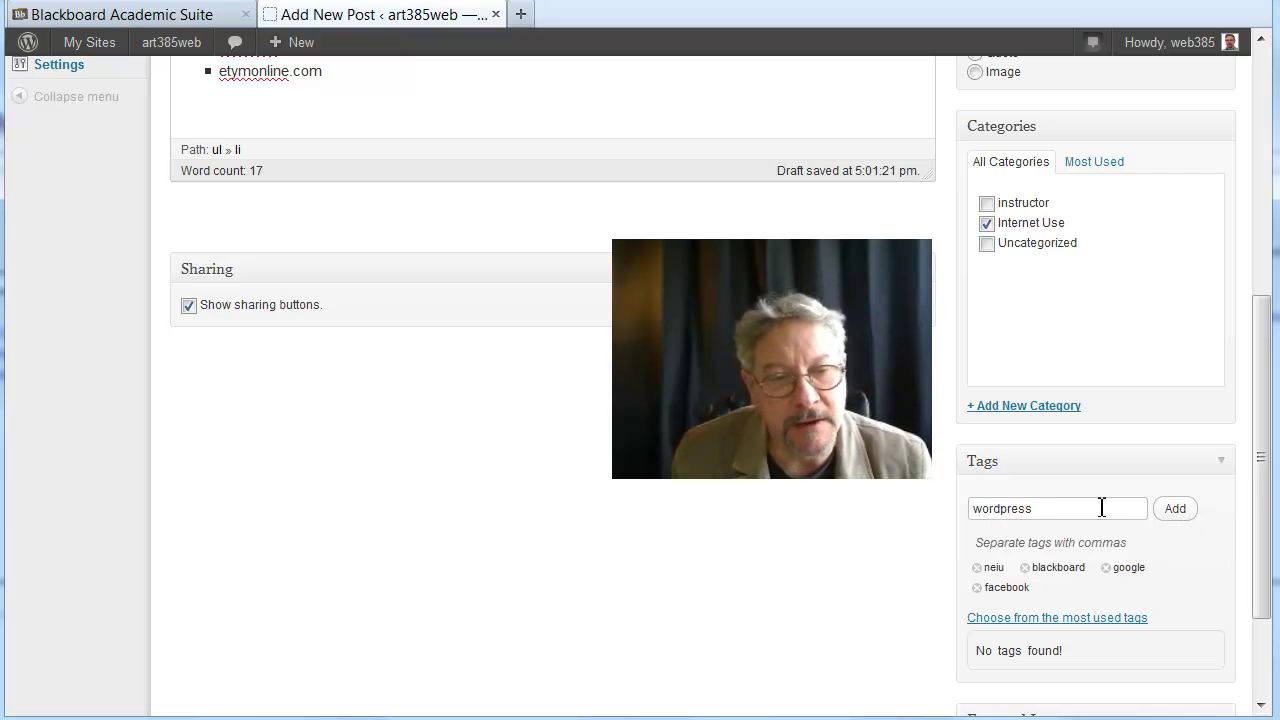
{"action": "left_click", "coordinate": [1181, 511]}
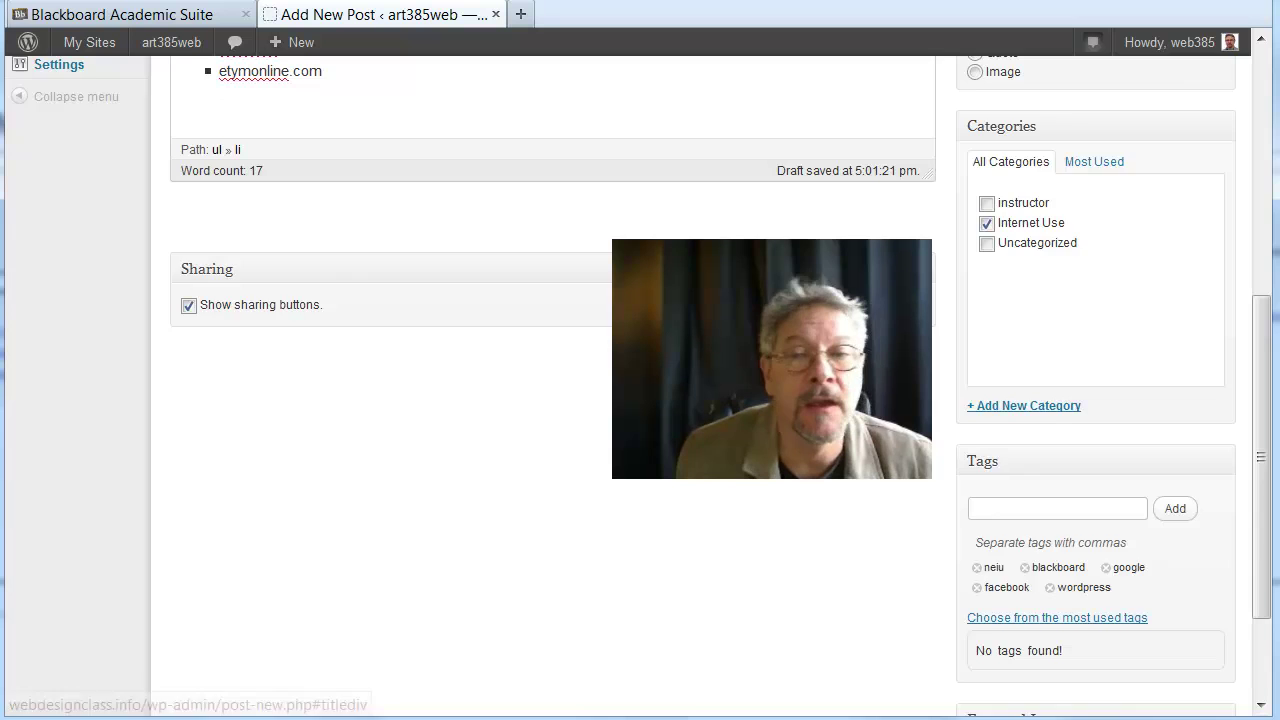
Add the suggested tag "gmail" to the post, matching the gmail.com entry in the site list.
{"action": "scroll", "coordinate": [1120, 620], "scroll_direction": "up", "scroll_amount": 4}
{"action": "scroll", "coordinate": [963, 457], "scroll_direction": "down", "scroll_amount": 4}
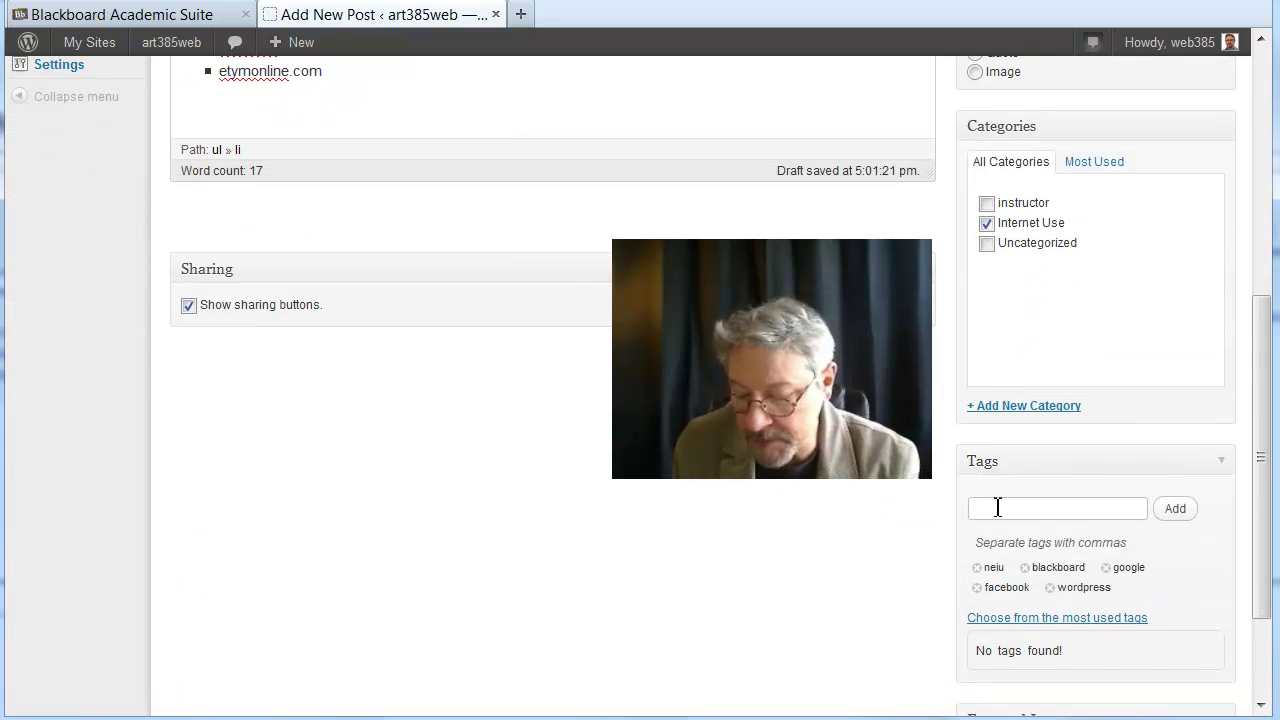
{"action": "type", "text": "gmail"}
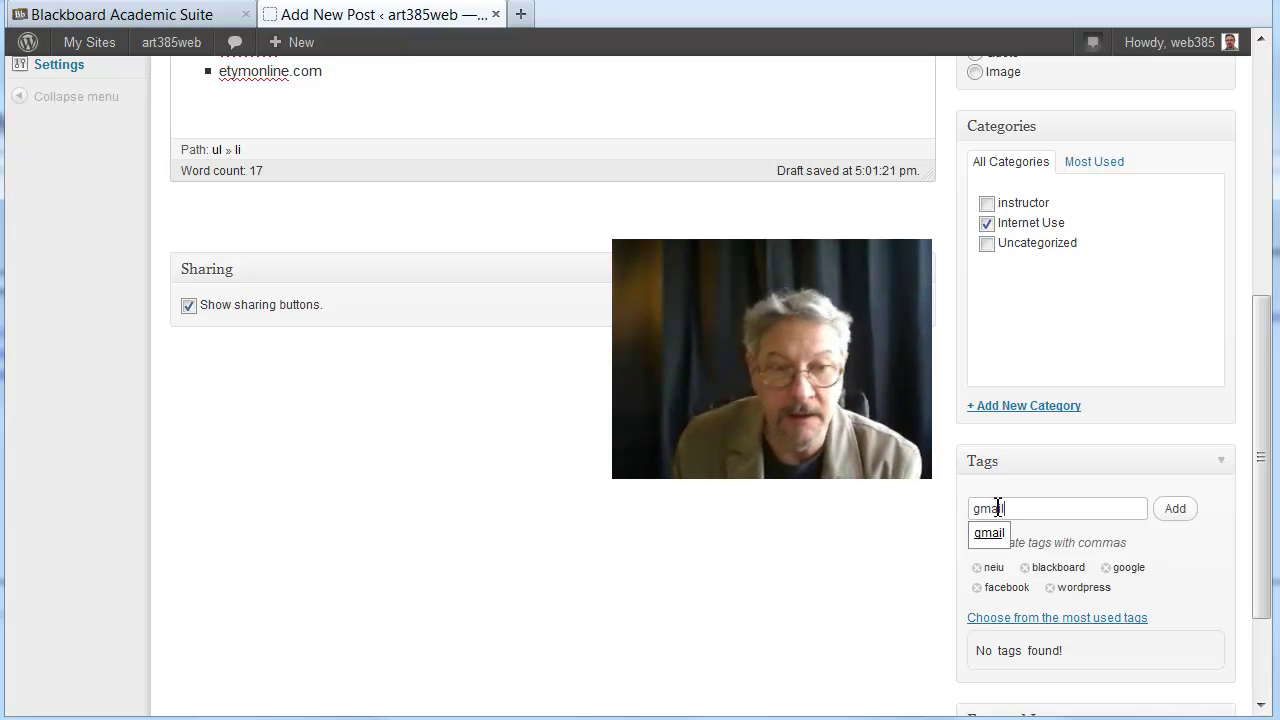
{"action": "left_click", "coordinate": [990, 534]}
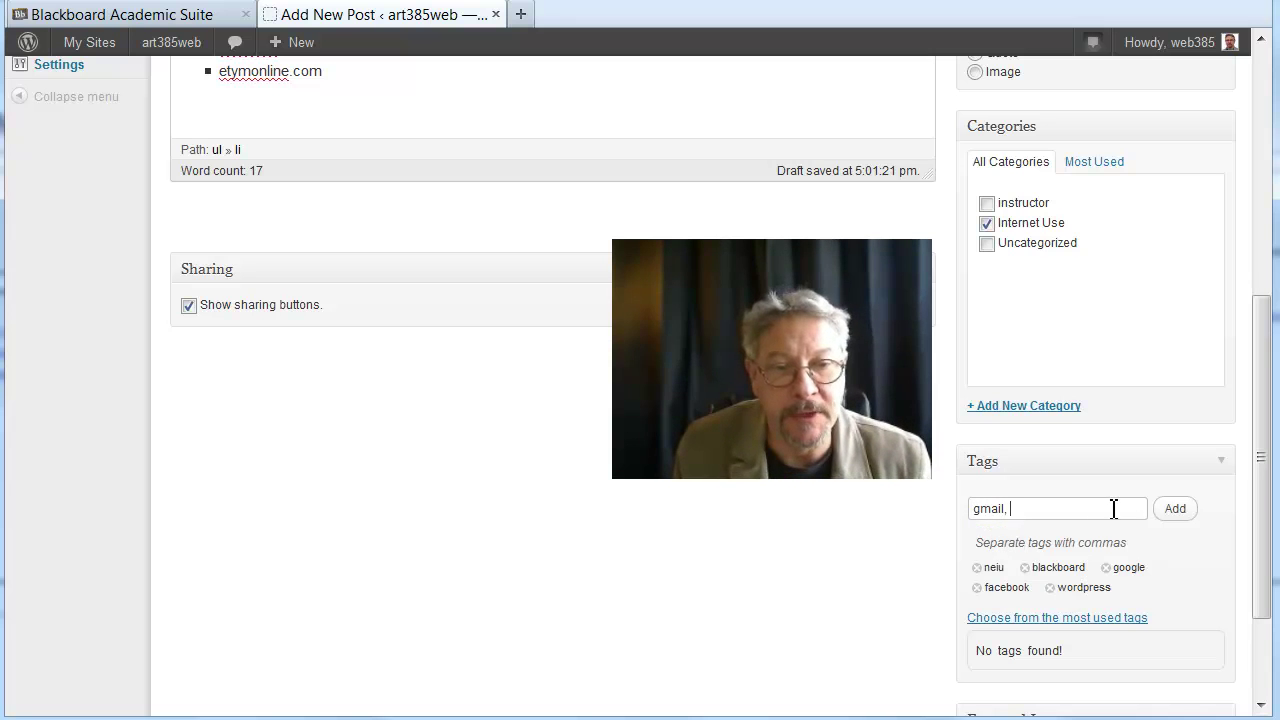
{"action": "left_click", "coordinate": [1178, 511]}
{"action": "scroll", "coordinate": [651, 159], "scroll_direction": "up", "scroll_amount": 4}
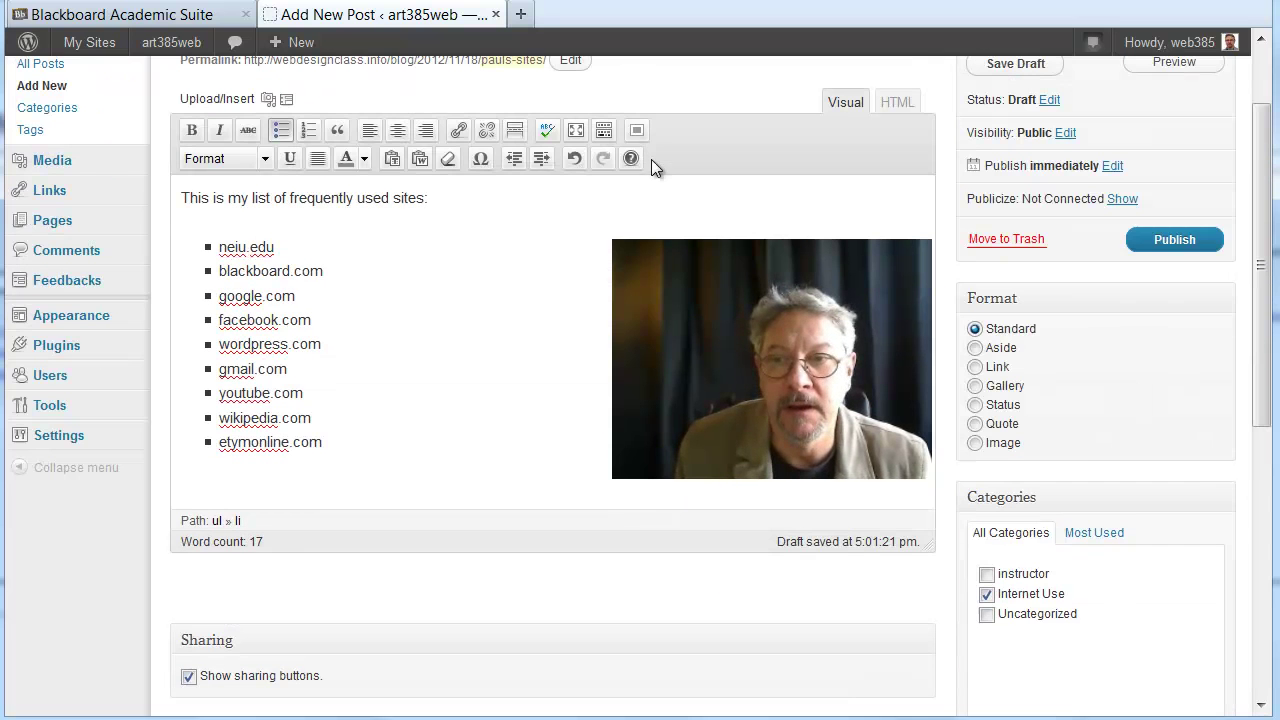
{"action": "scroll", "coordinate": [974, 397], "scroll_direction": "down", "scroll_amount": 5}
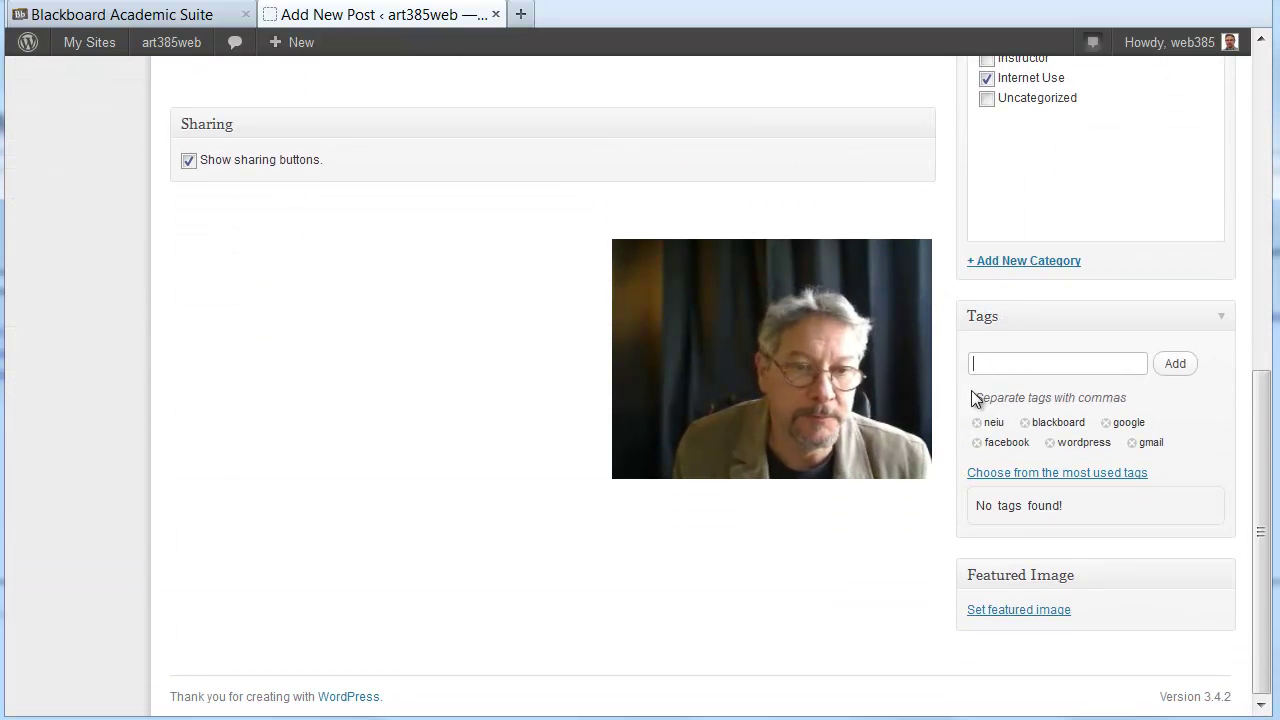
Add the suggested tag "youtube" to the post, matching the youtube.com entry in the site list.
{"action": "left_click", "coordinate": [1006, 365]}
{"action": "type", "text": "you"}
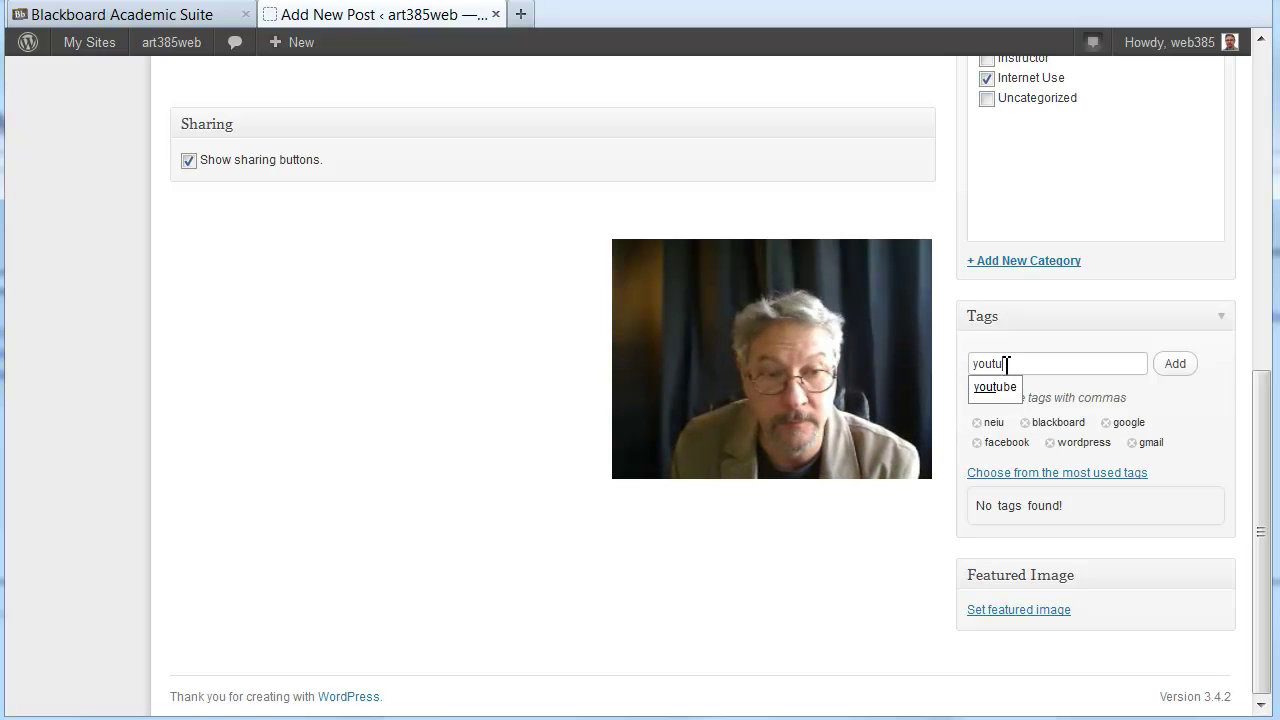
{"action": "type", "text": "tu"}
{"action": "left_click", "coordinate": [998, 388]}
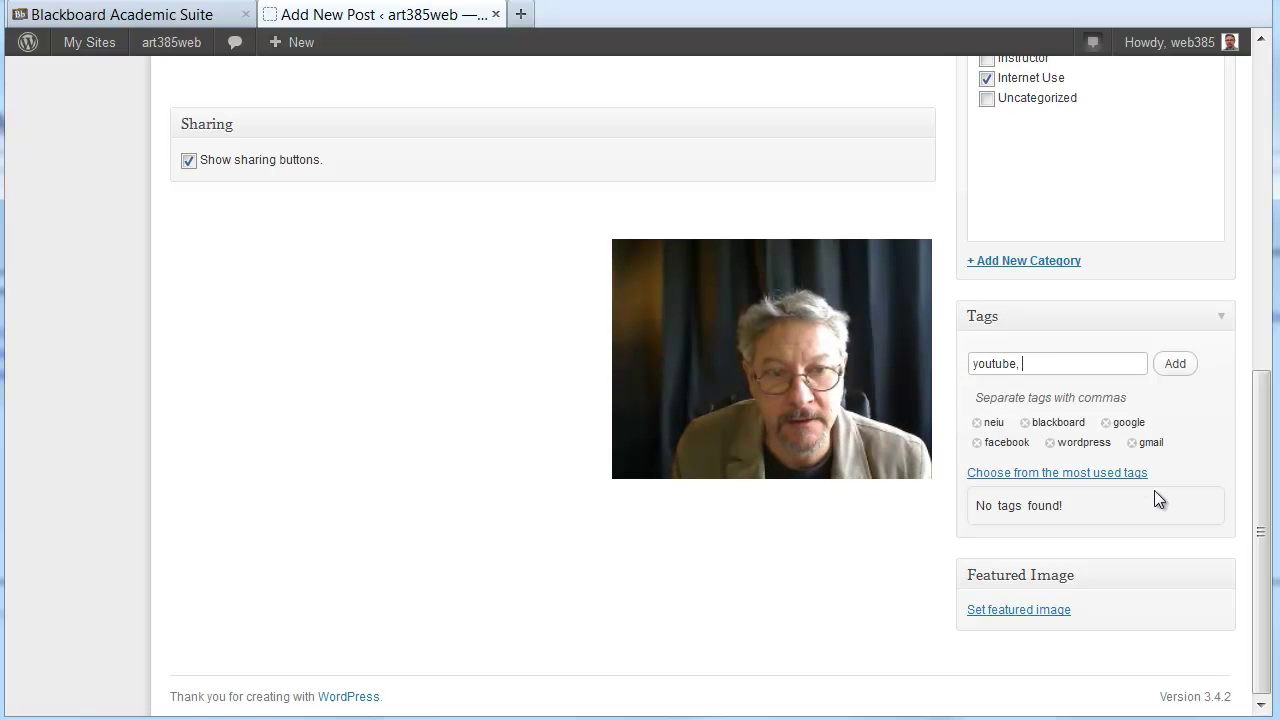
{"action": "left_click", "coordinate": [1175, 364]}
Add the suggested tag "wikipedia" to the post, matching the wikipedia.com entry in the site list.
{"action": "scroll", "coordinate": [547, 368], "scroll_direction": "up", "scroll_amount": 5}
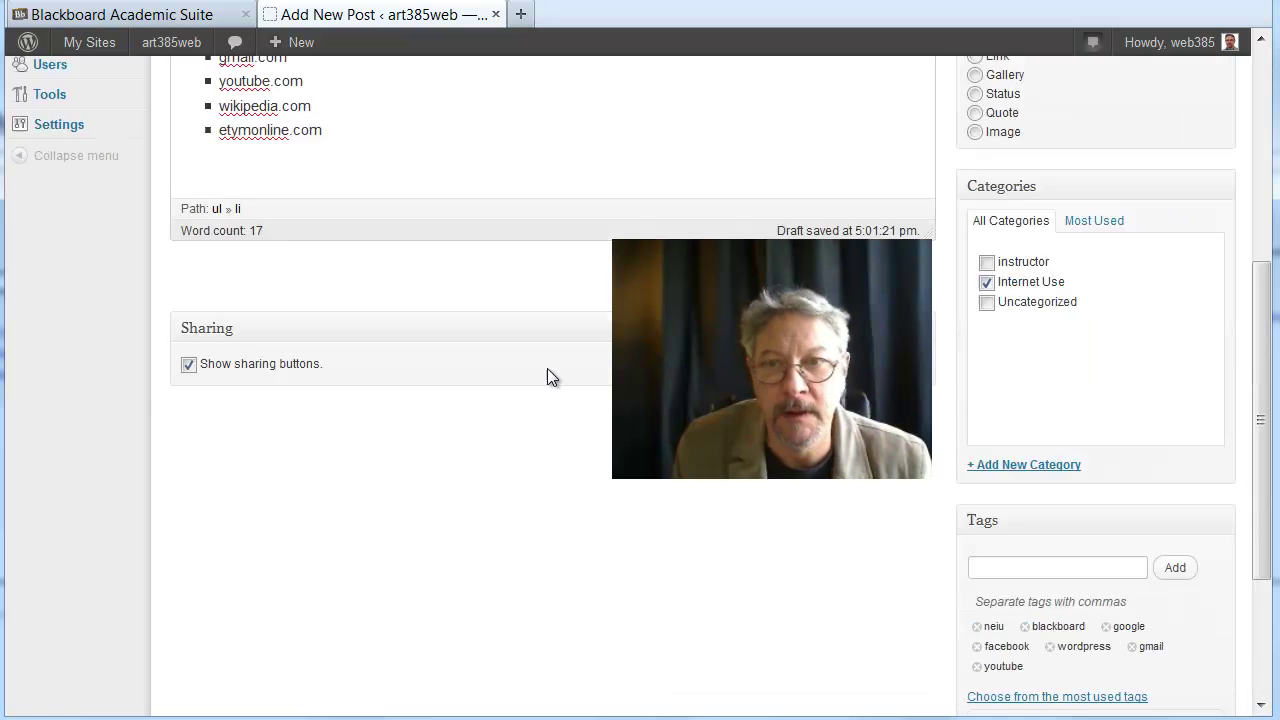
{"action": "scroll", "coordinate": [547, 378], "scroll_direction": "down", "scroll_amount": 5}
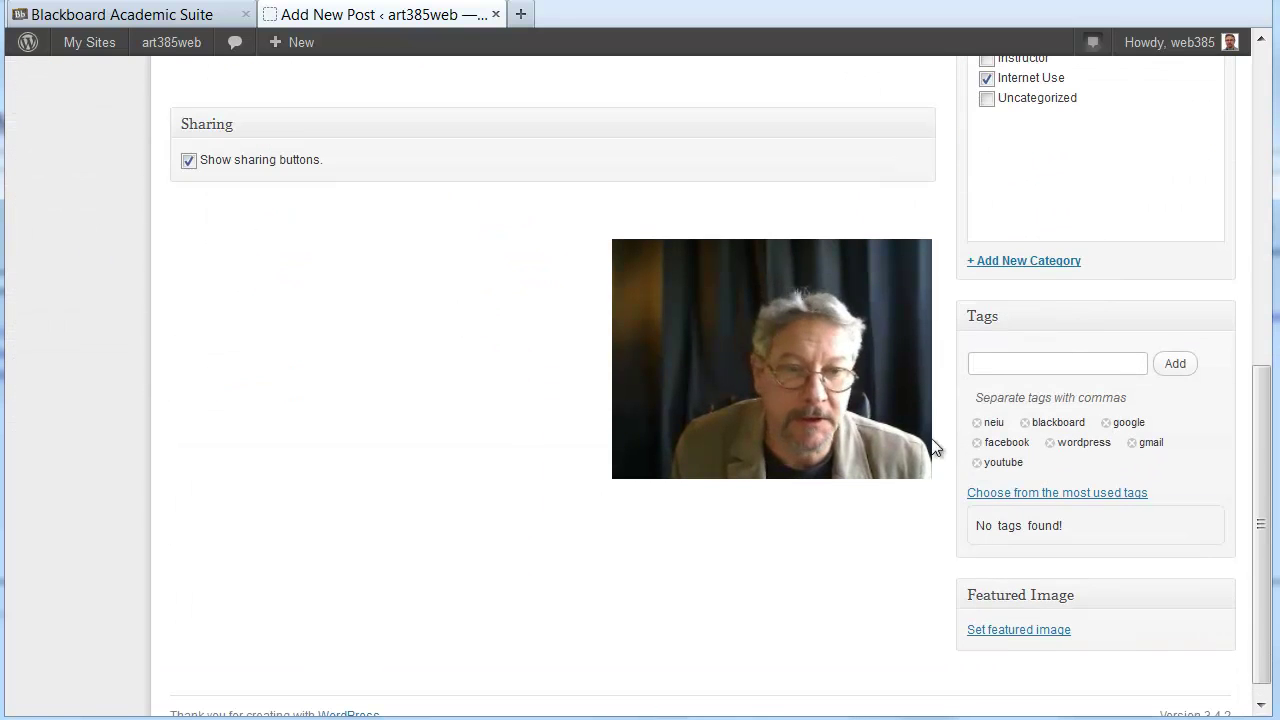
{"action": "left_click", "coordinate": [987, 365]}
{"action": "type", "text": "w"}
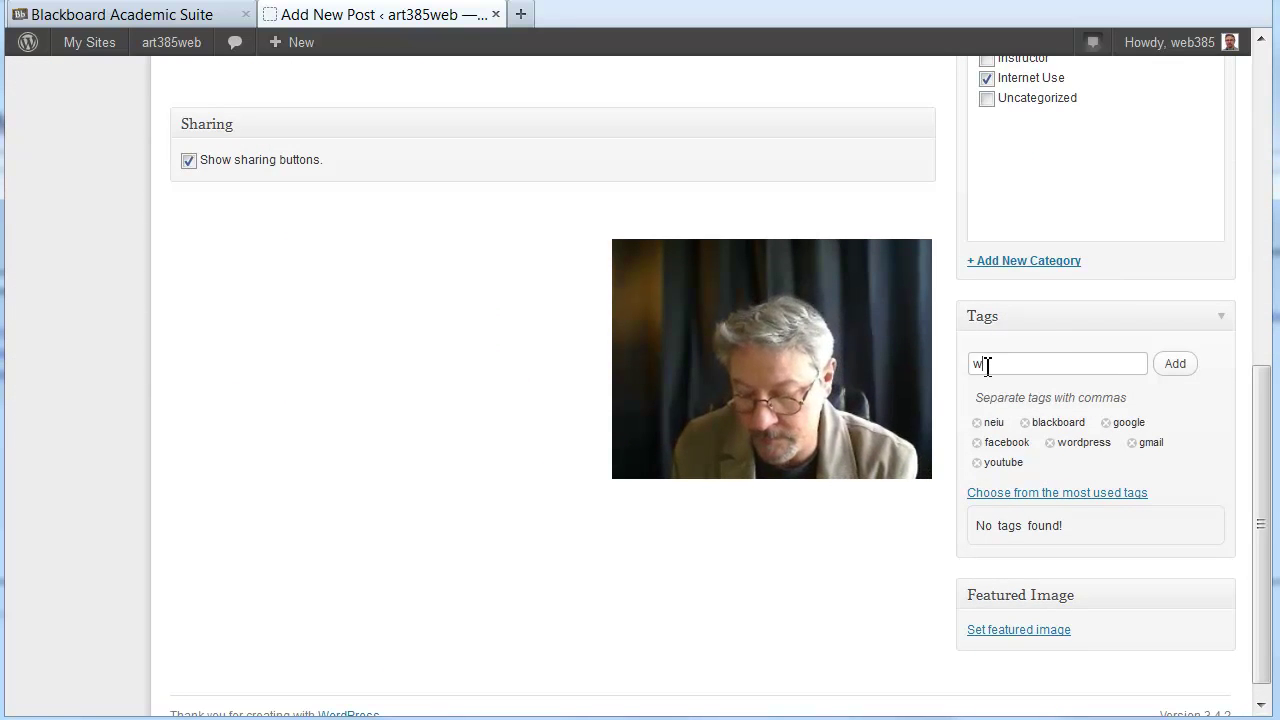
{"action": "type", "text": "ikipe"}
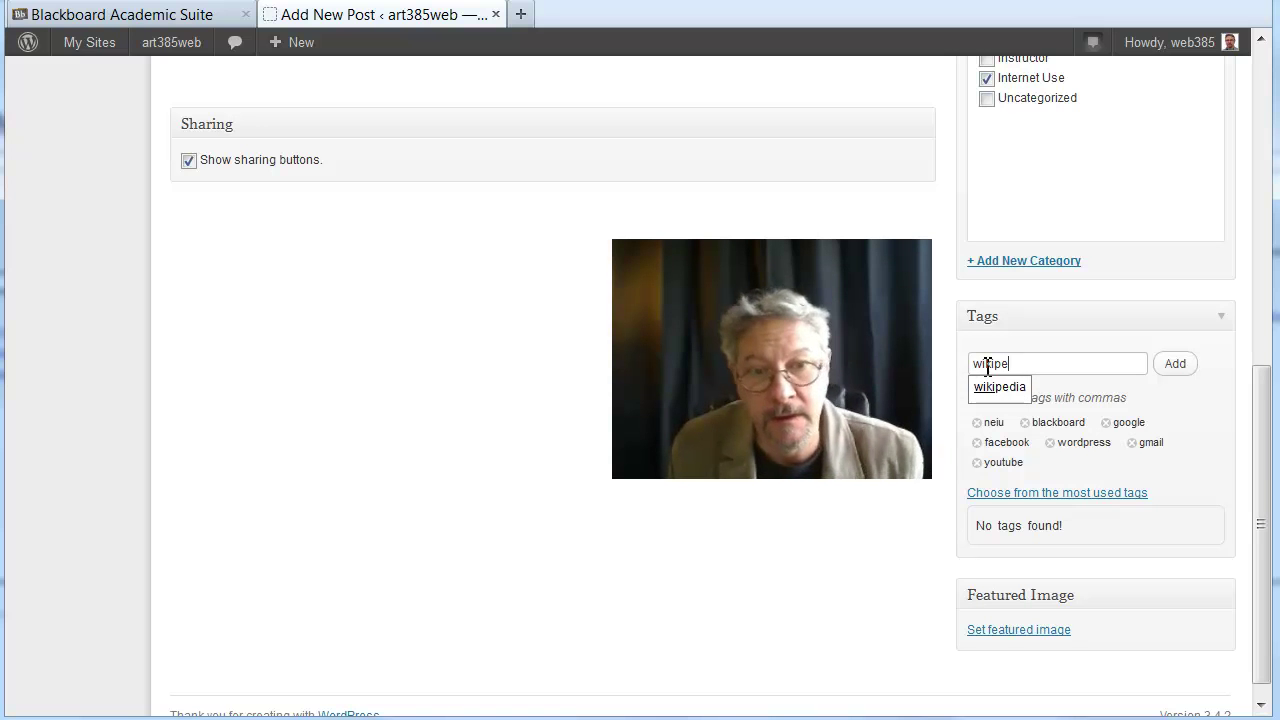
{"action": "left_click", "coordinate": [995, 387]}
{"action": "left_click", "coordinate": [1177, 366]}
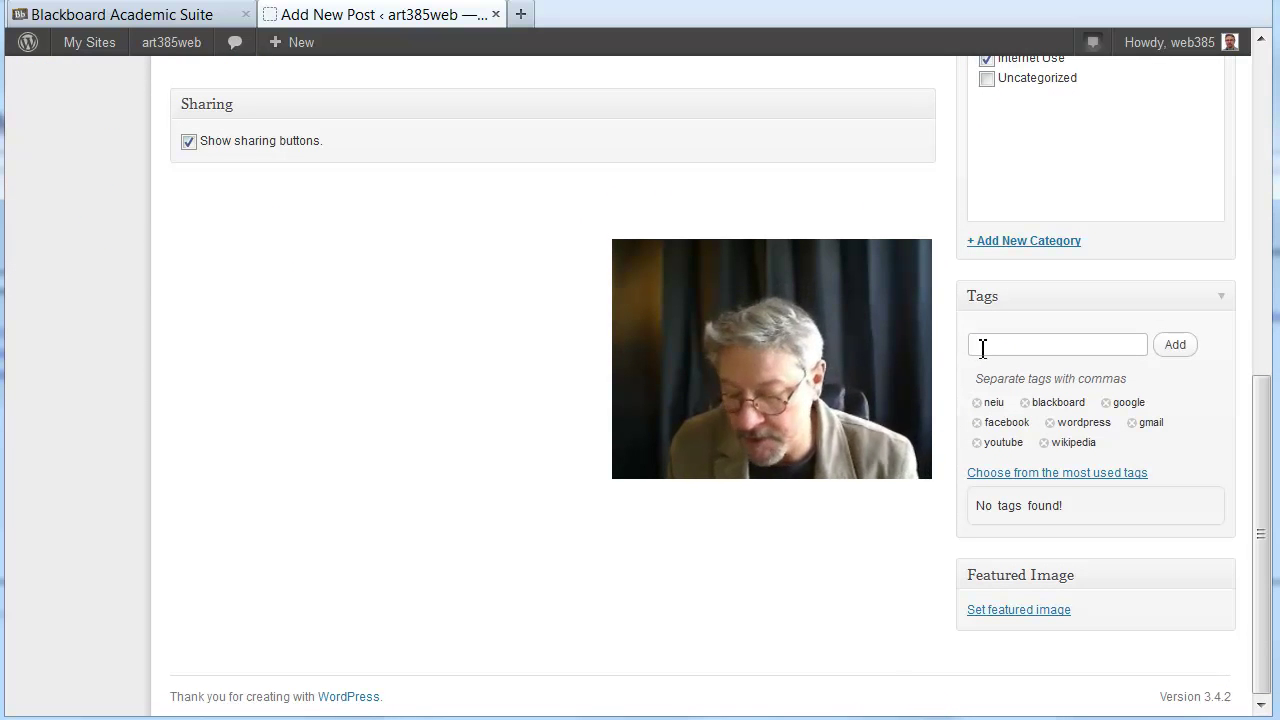
Add the suggested tag "etymonline" to the post, matching the etymonline.com entry in the site list.
{"action": "type", "text": "etyn"}
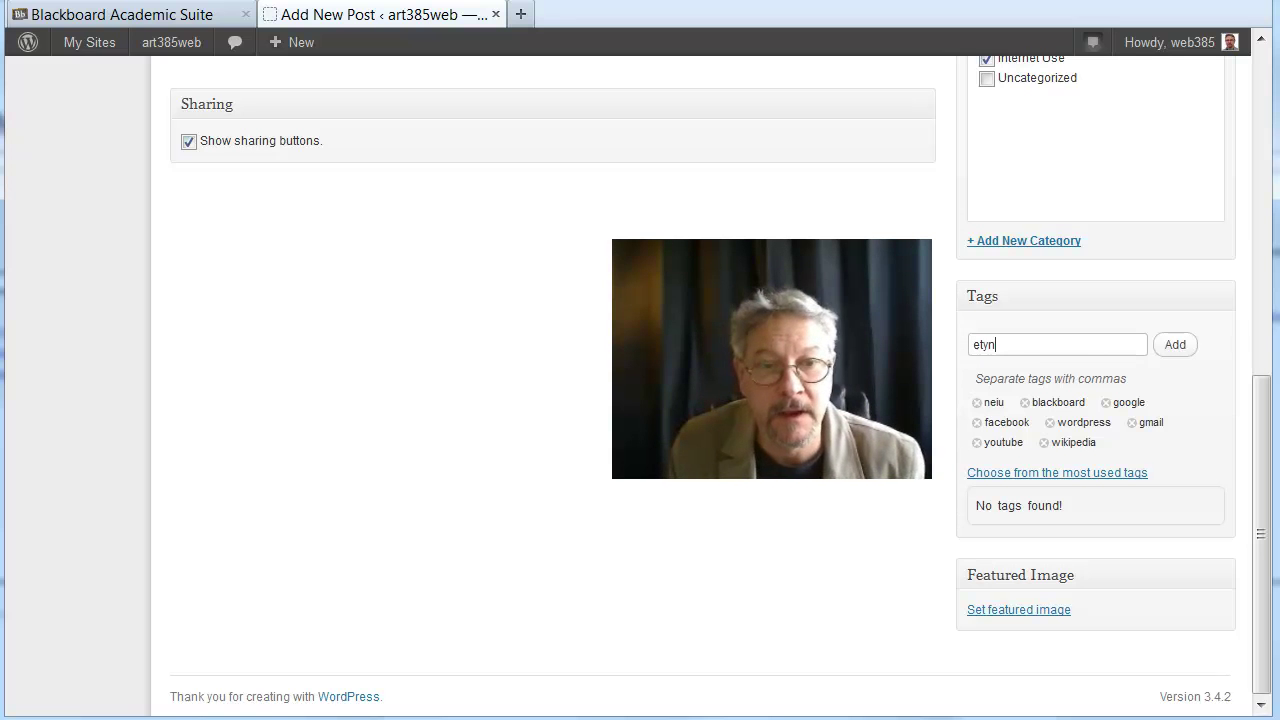
{"action": "scroll", "coordinate": [720, 385], "scroll_direction": "up", "scroll_amount": 3}
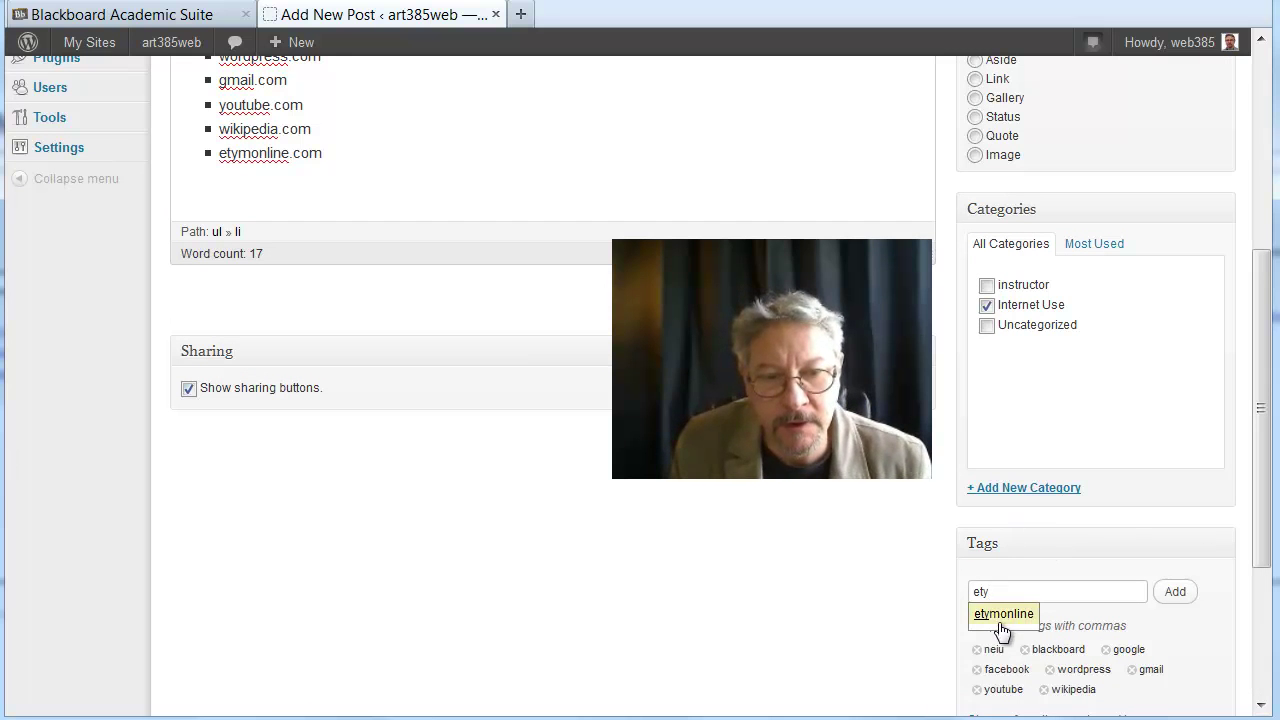
{"action": "key", "text": "Return"}
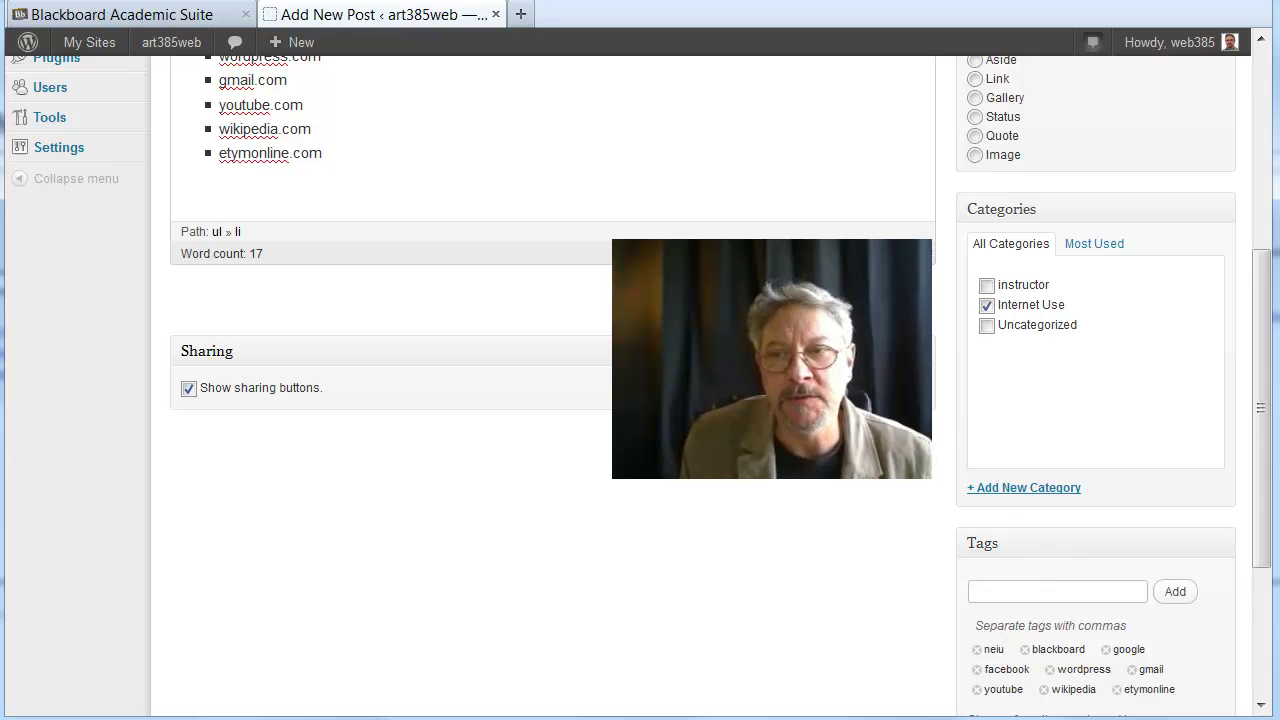
Add a new bullet "bank" below etymonline.com in the post's site list, followed by an empty bullet.
{"action": "scroll", "coordinate": [320, 402], "scroll_direction": "up", "scroll_amount": 3}
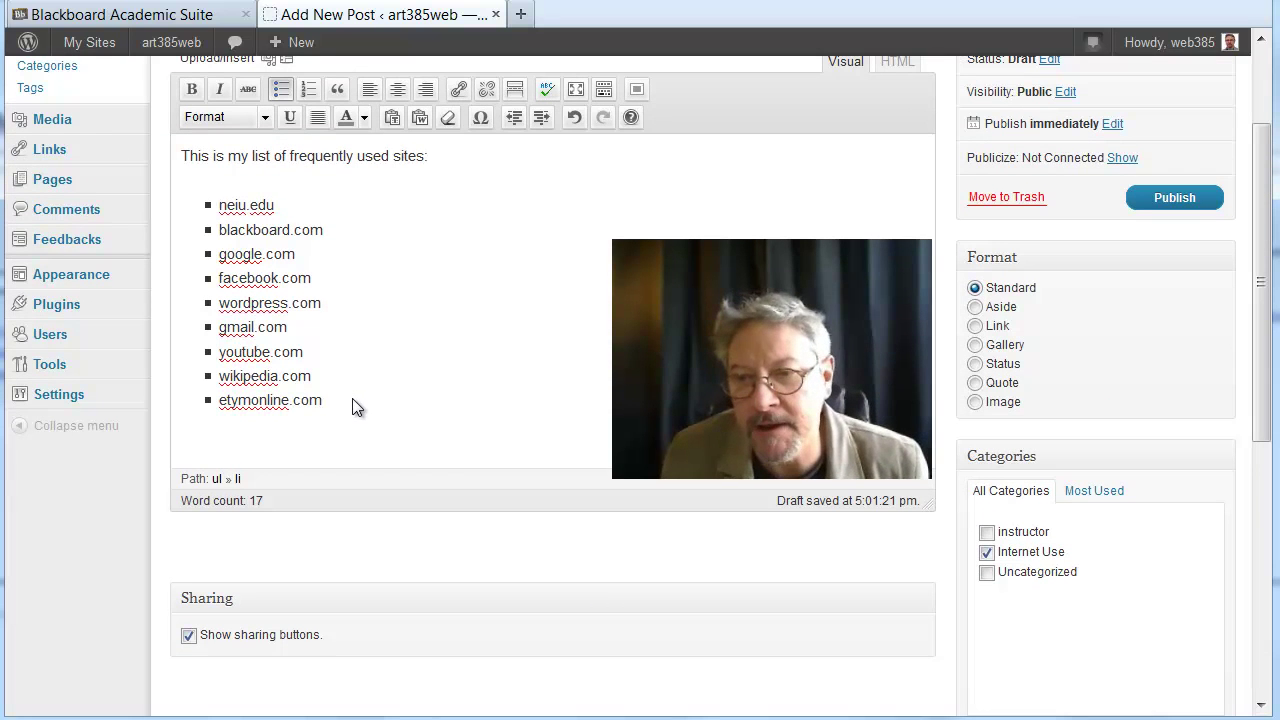
{"action": "key", "text": "Return"}
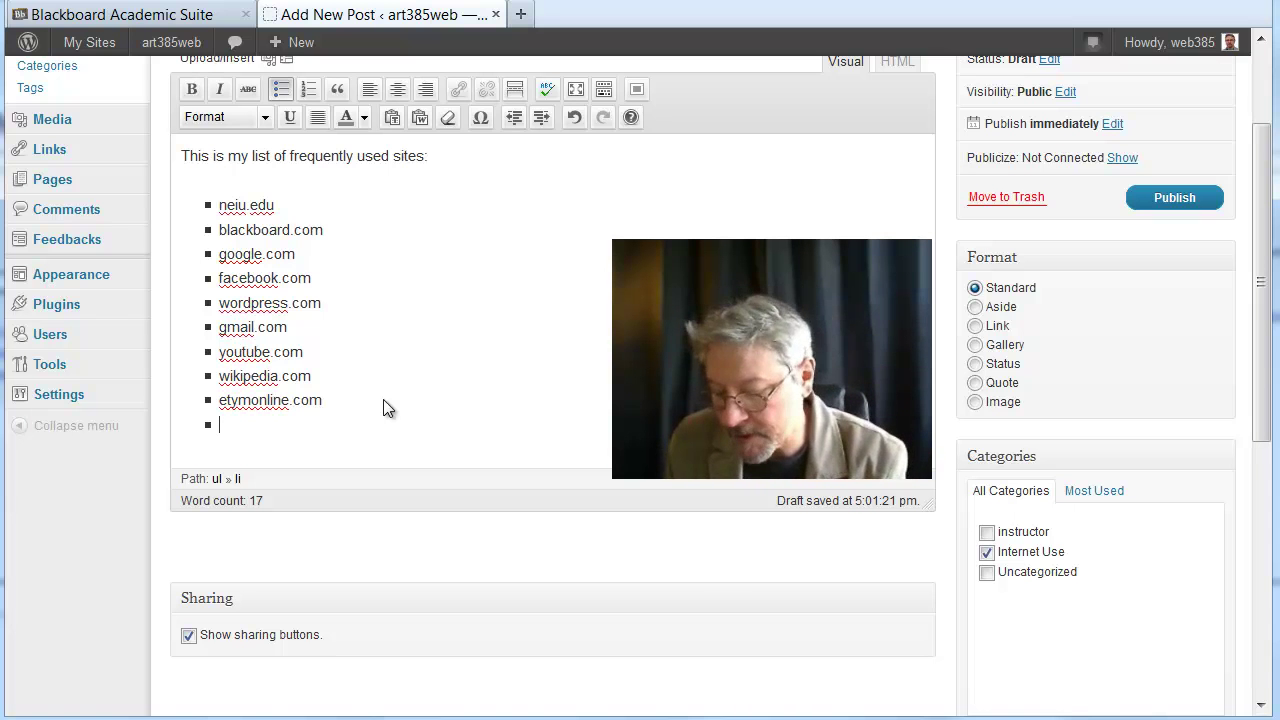
{"action": "type", "text": "bank"}
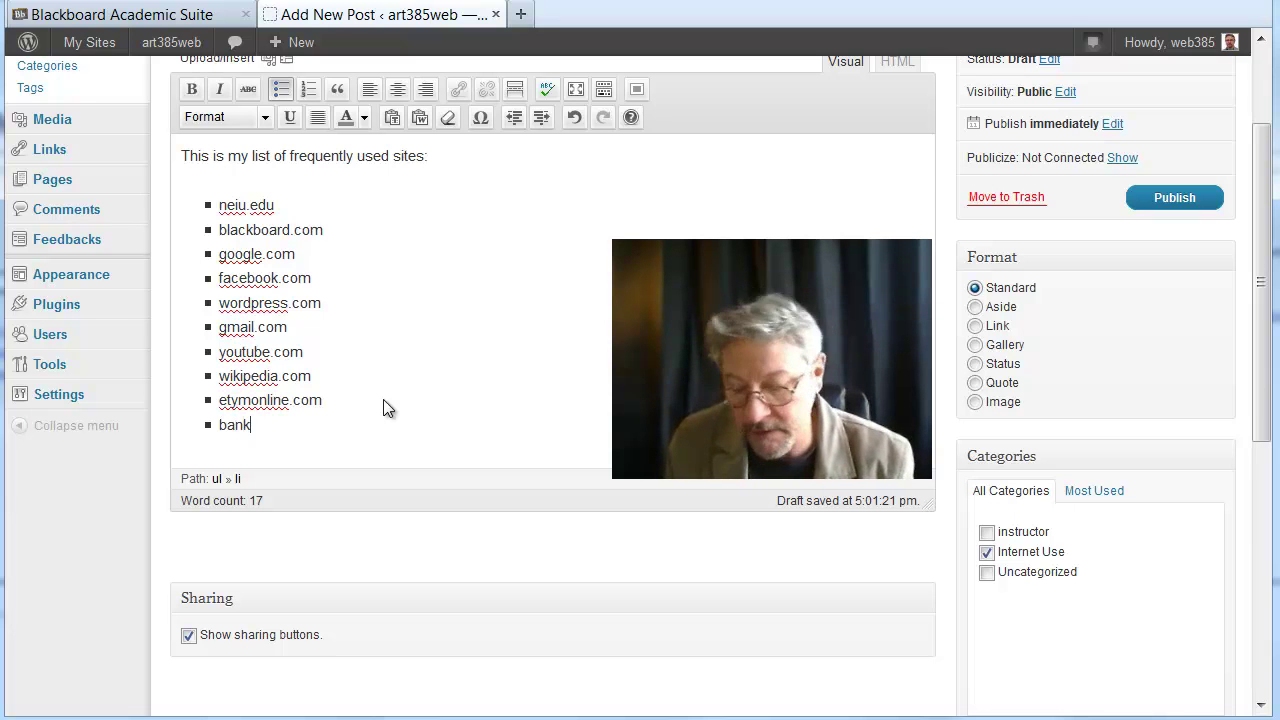
{"action": "key", "text": "Return"}
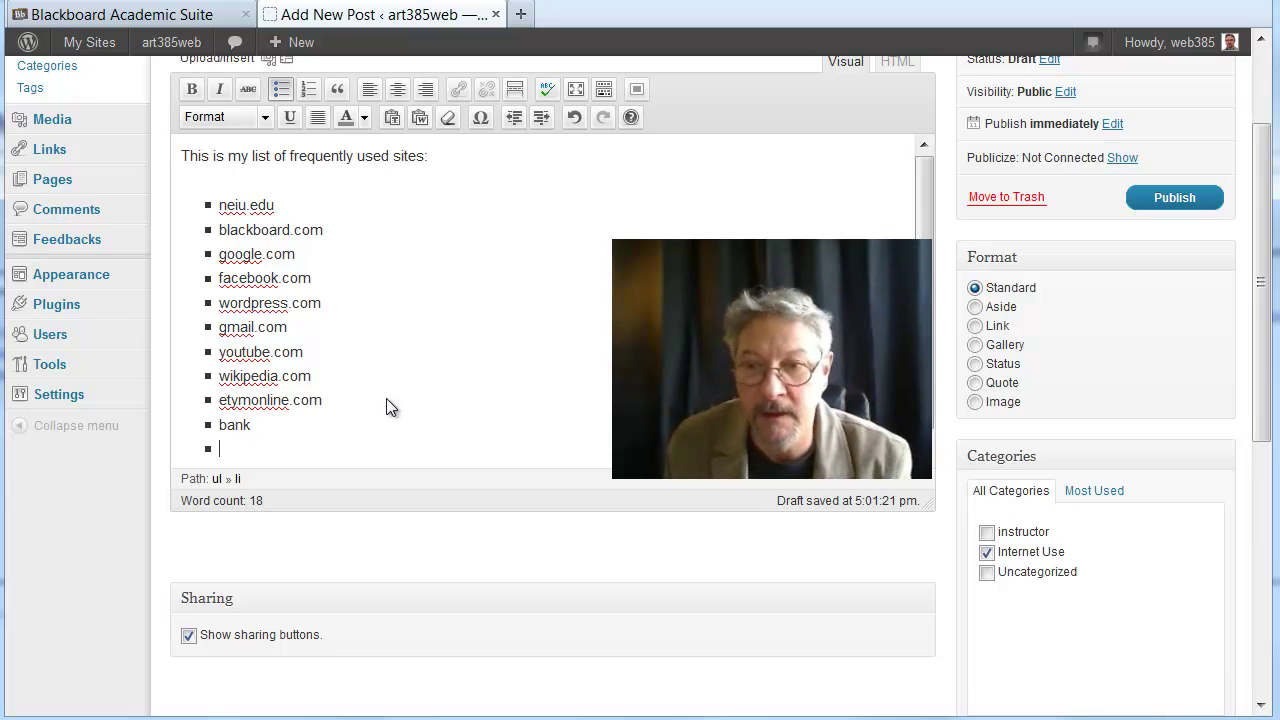
Add the tag "bank" to the post, matching the last named entry in the site list.
{"action": "scroll", "coordinate": [967, 428], "scroll_direction": "down", "scroll_amount": 5}
{"action": "scroll", "coordinate": [967, 428], "scroll_direction": "down", "scroll_amount": 1}
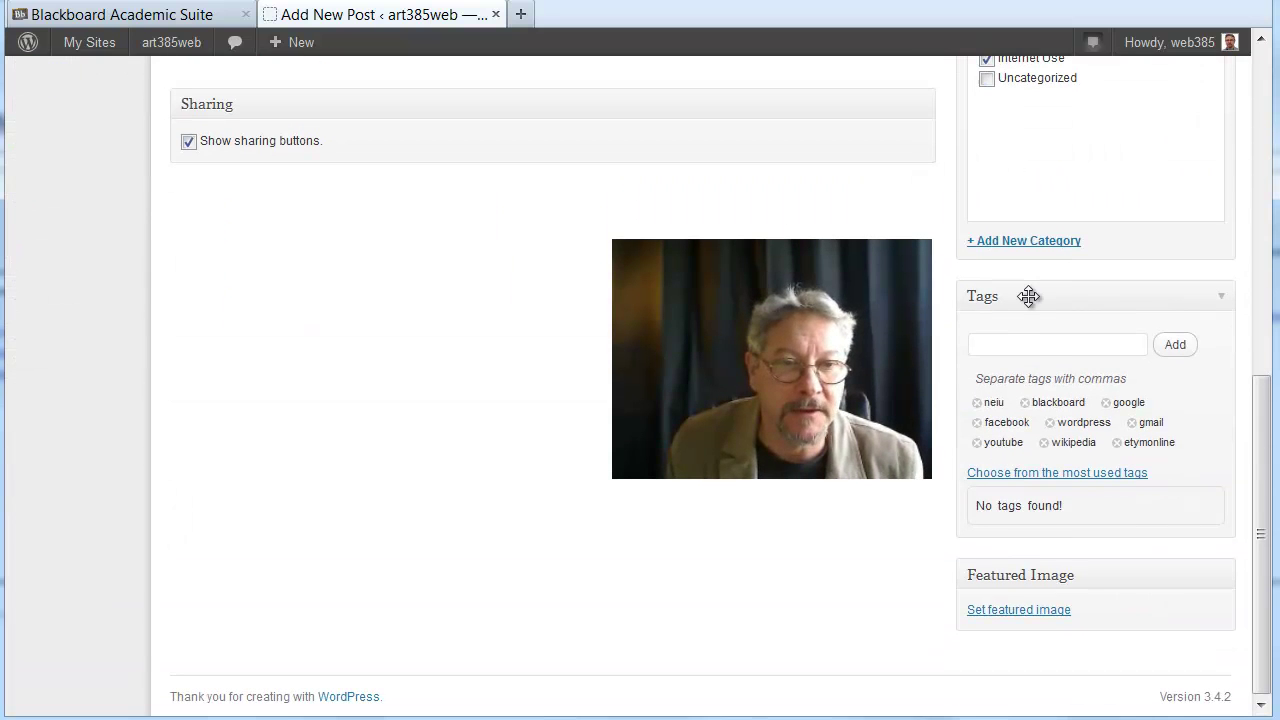
{"action": "left_click", "coordinate": [1035, 346]}
{"action": "type", "text": "w"}
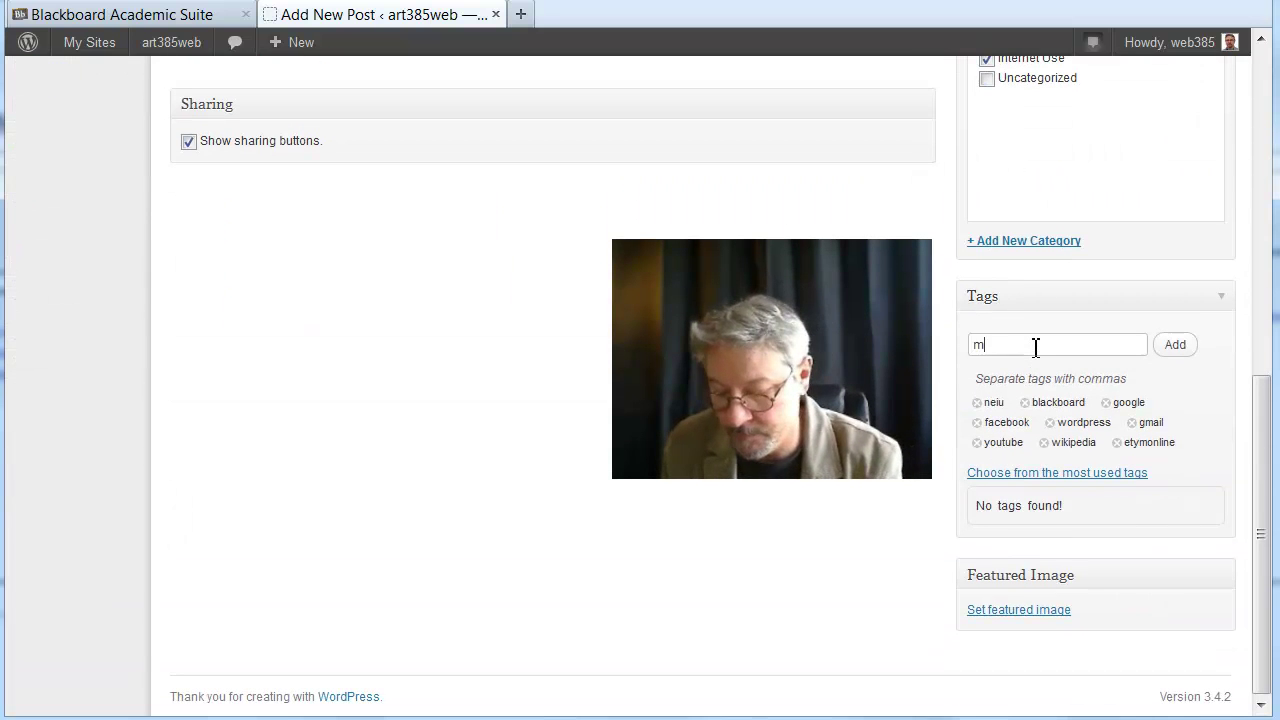
{"action": "key", "text": "BackSpace"}
{"action": "type", "text": "bank"}
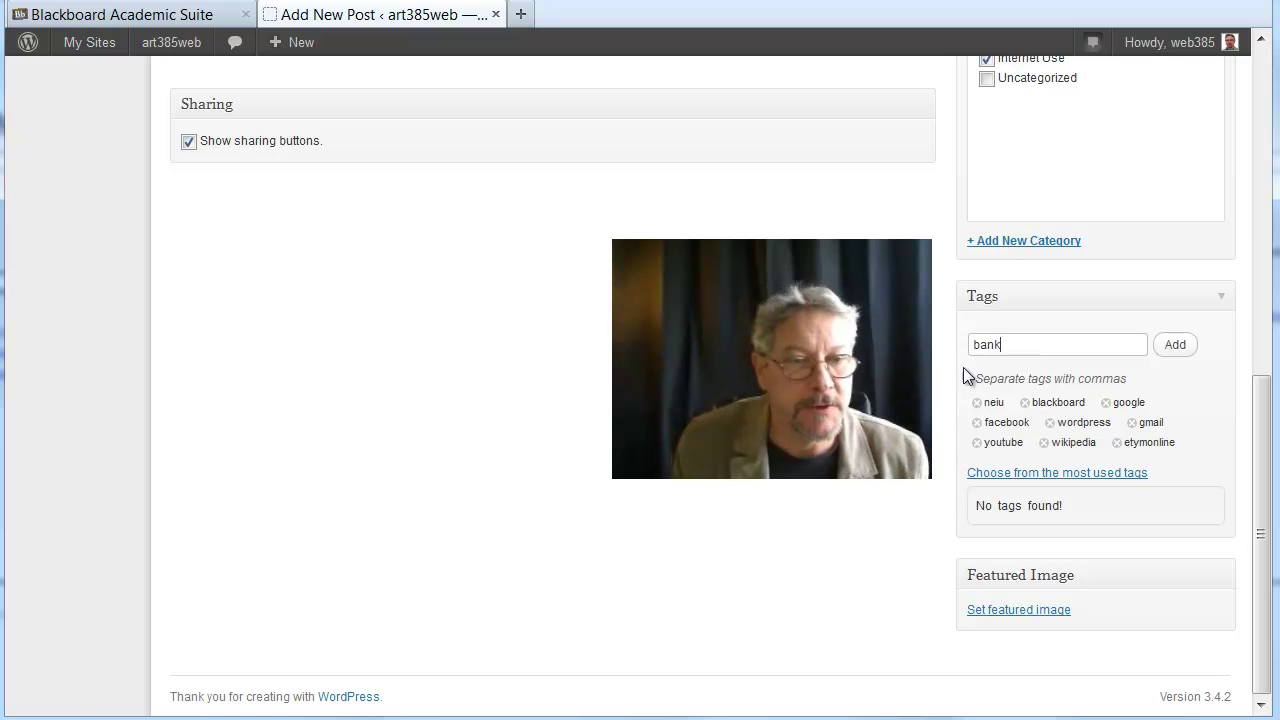
{"action": "left_click", "coordinate": [1175, 345]}
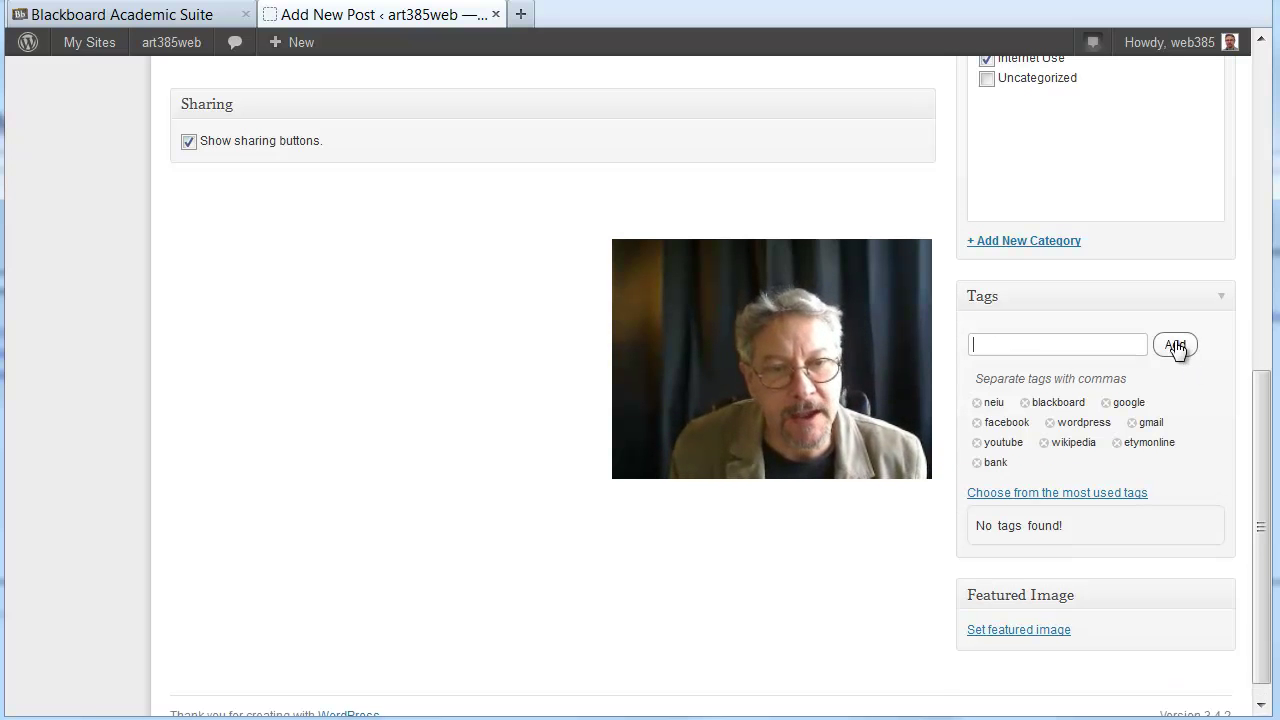
Remove the empty bullet after "bank" at the end of the post's site list.
{"action": "scroll", "coordinate": [1176, 543], "scroll_direction": "up", "scroll_amount": 5}
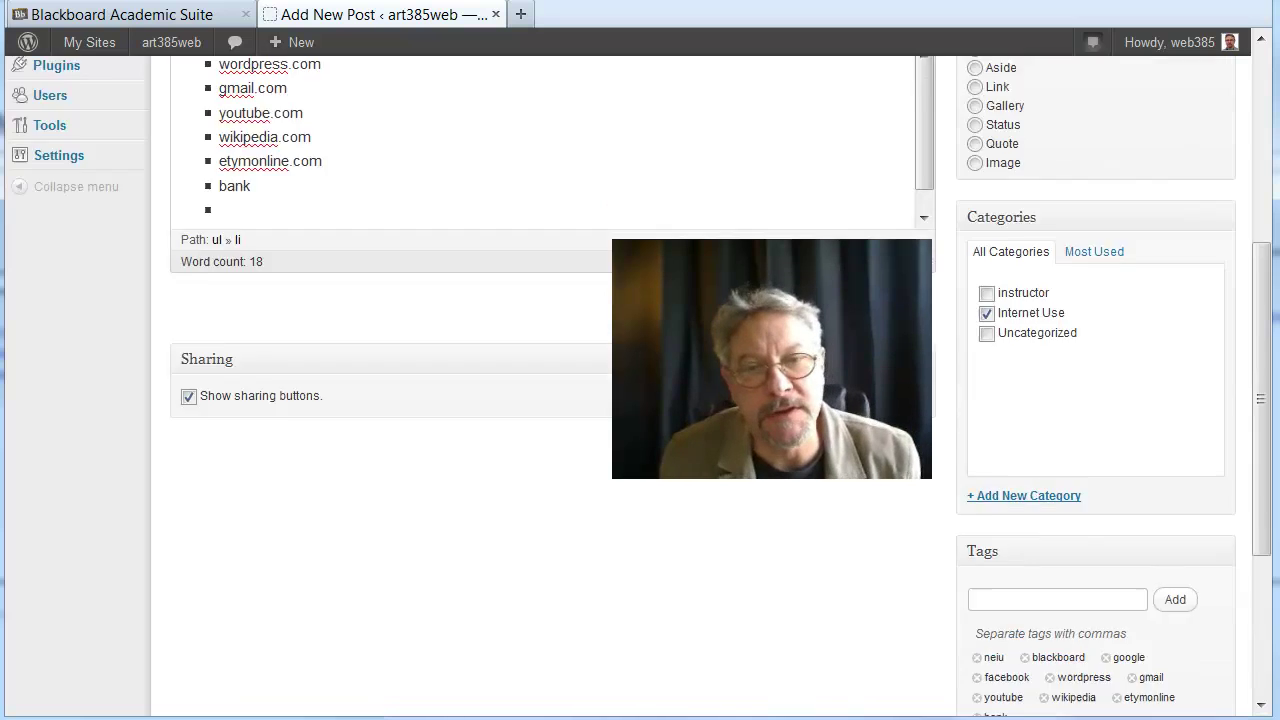
{"action": "scroll", "coordinate": [1176, 543], "scroll_direction": "down", "scroll_amount": 4}
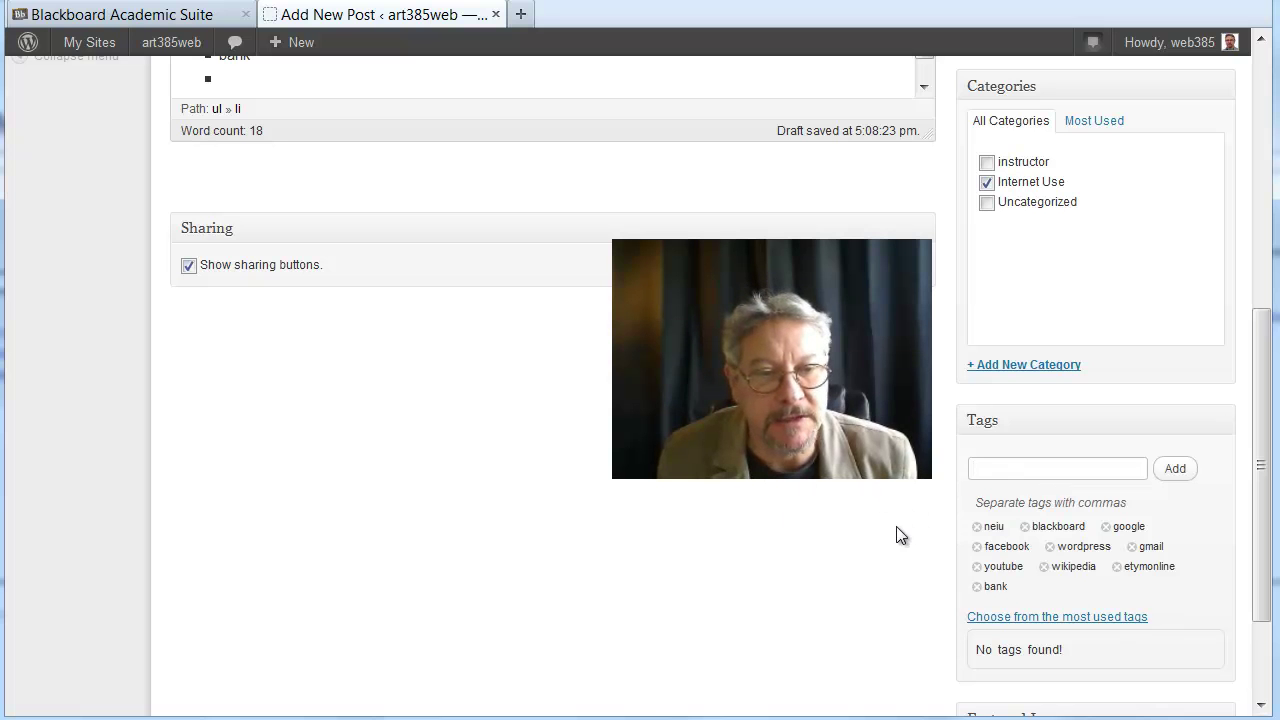
{"action": "scroll", "coordinate": [1128, 515], "scroll_direction": "down", "scroll_amount": 3}
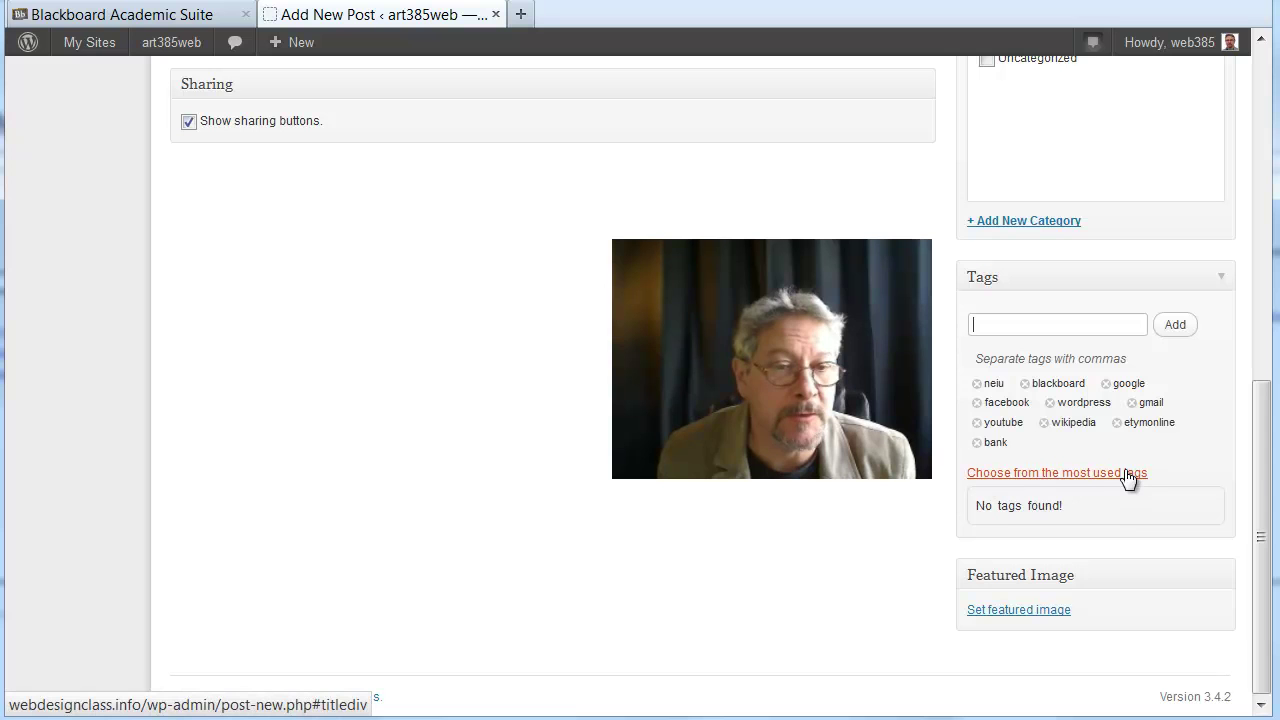
{"action": "scroll", "coordinate": [640, 400], "scroll_direction": "up", "scroll_amount": 10}
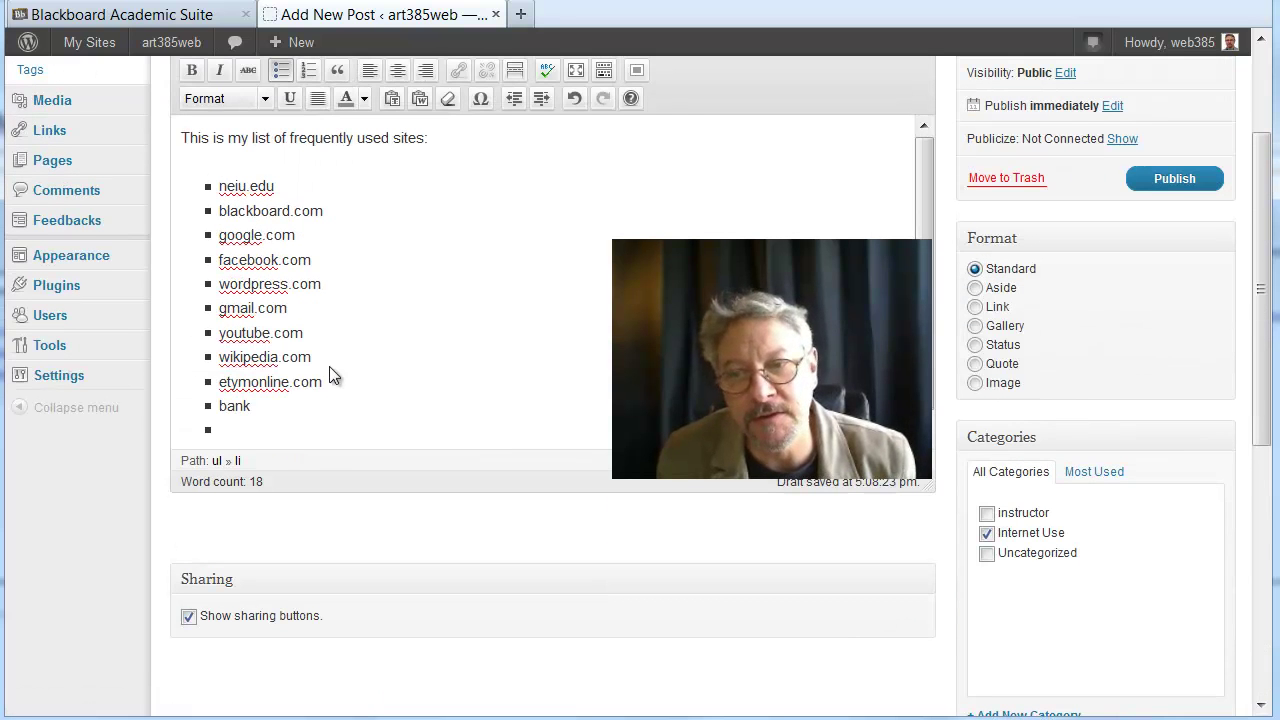
{"action": "key", "text": "BackSpace"}
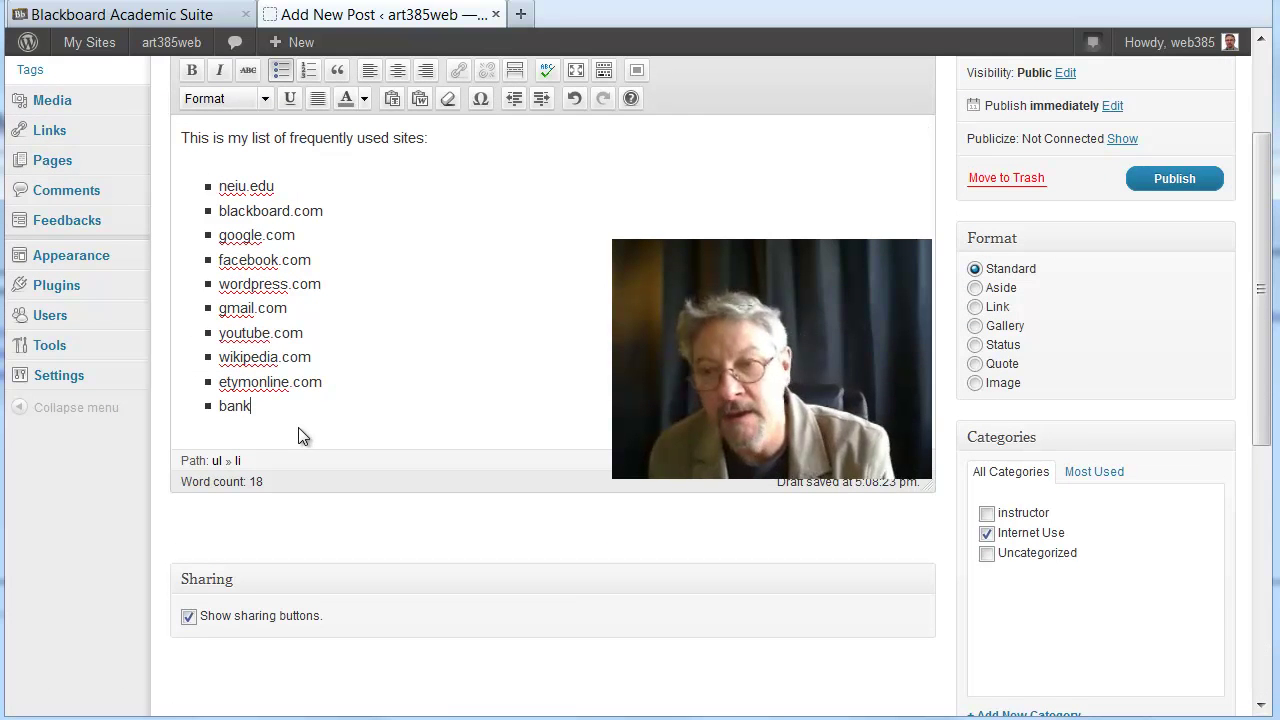
Publish the tagged post with the Standard format and visit the live art385web site.
{"action": "scroll", "coordinate": [1095, 225], "scroll_direction": "down", "scroll_amount": 5}
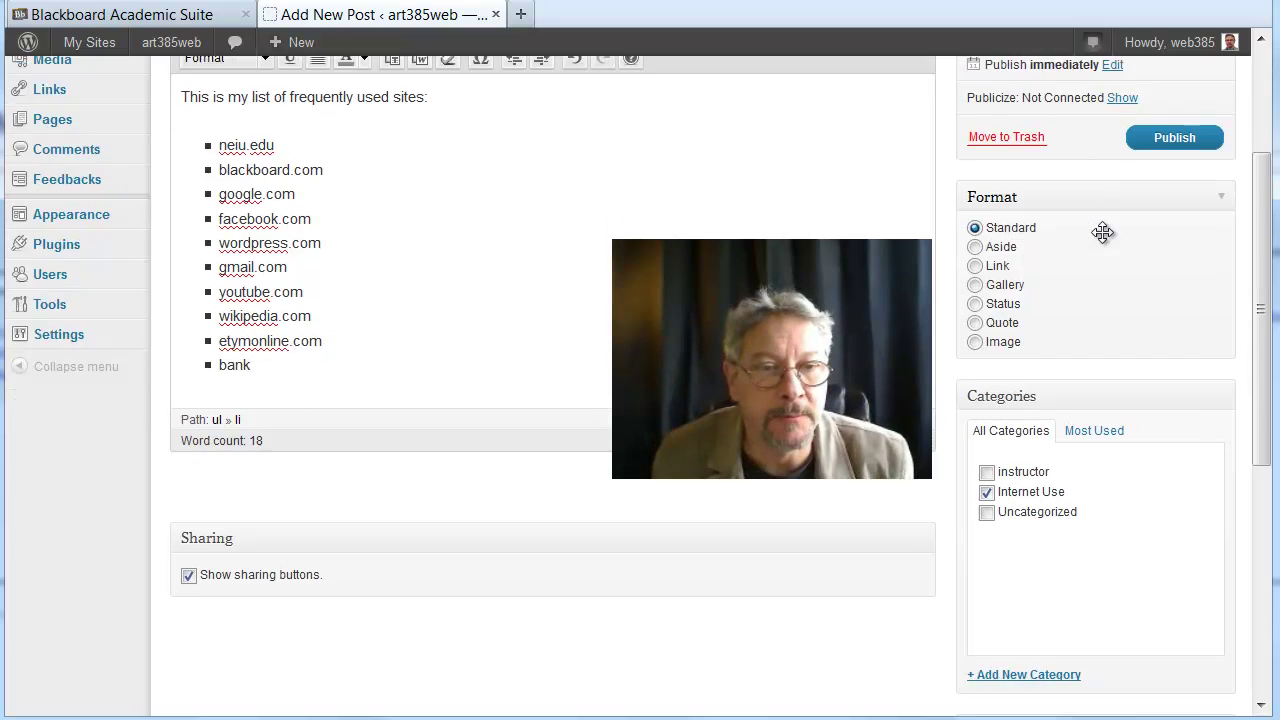
{"action": "scroll", "coordinate": [1102, 235], "scroll_direction": "up", "scroll_amount": 3}
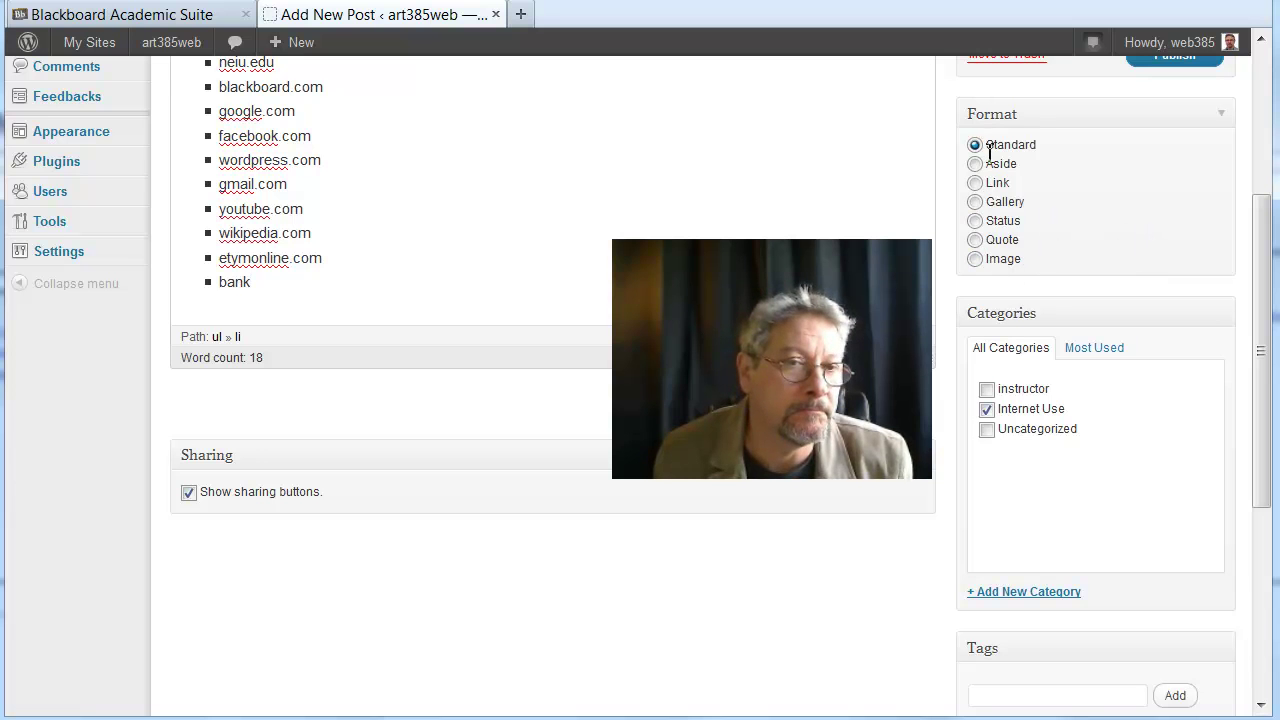
{"action": "scroll", "coordinate": [1138, 211], "scroll_direction": "up", "scroll_amount": 4}
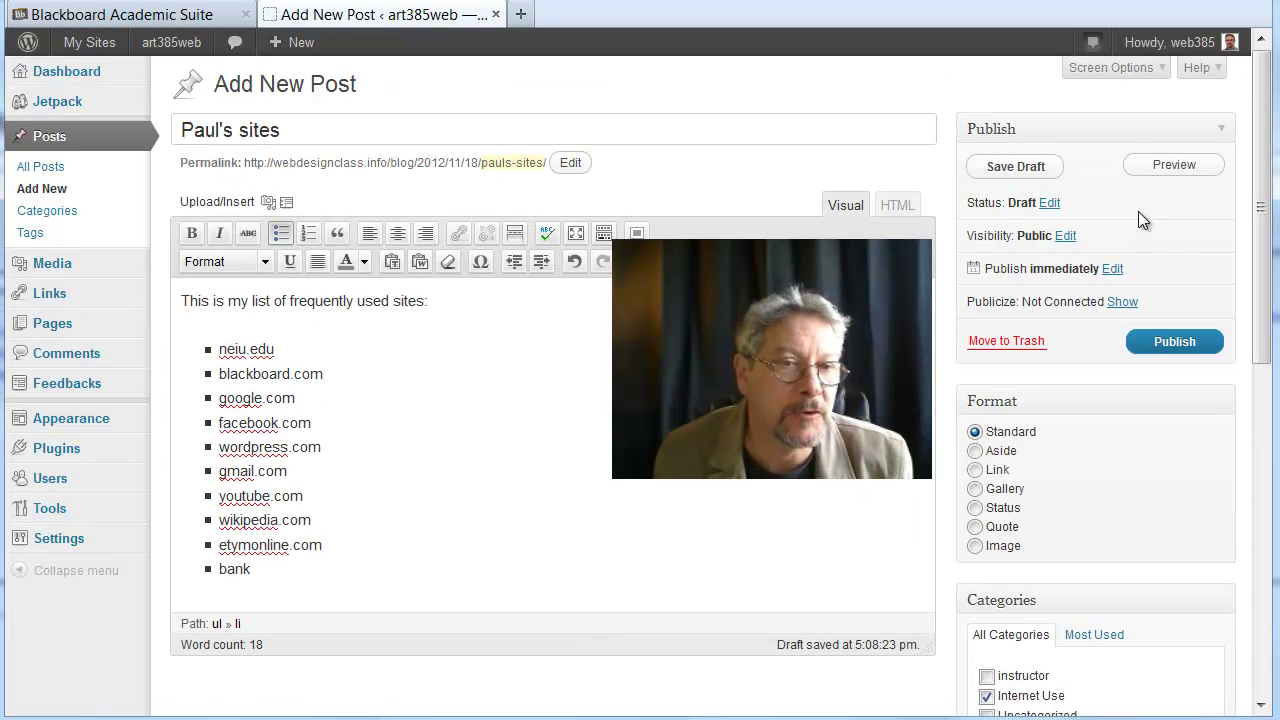
{"action": "left_click", "coordinate": [1197, 350]}
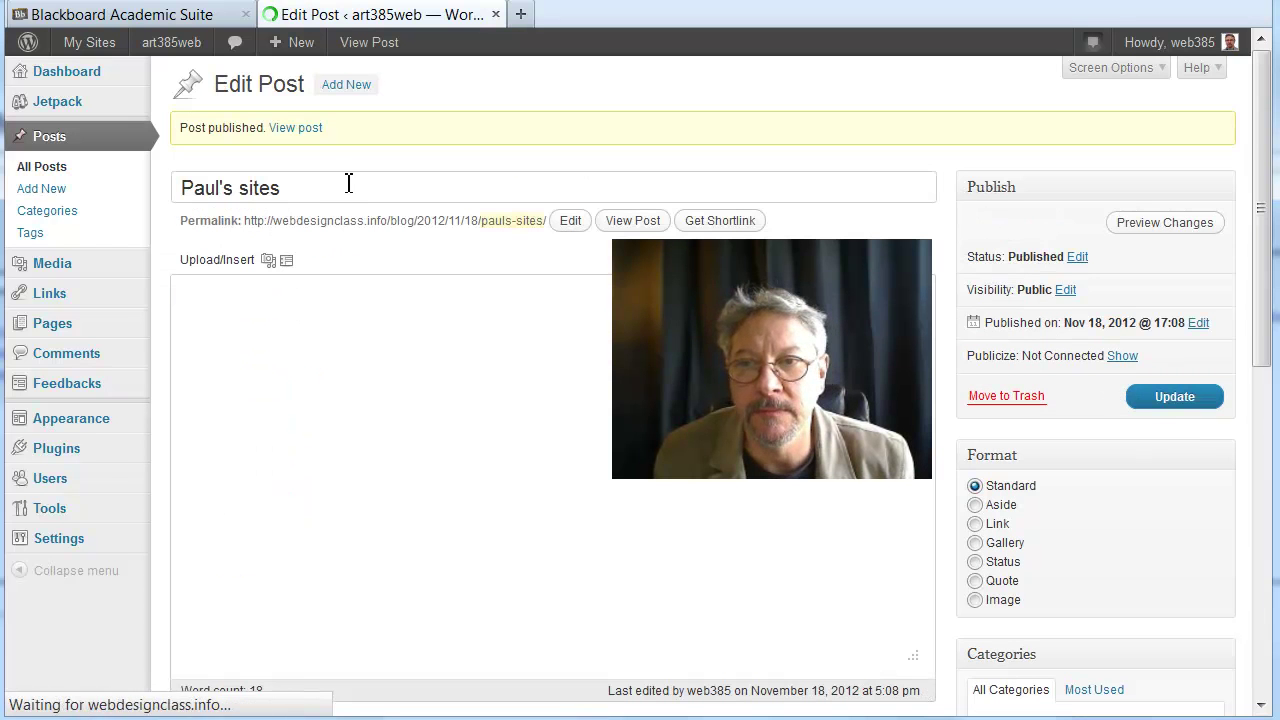
{"action": "mouse_move", "coordinate": [172, 48]}
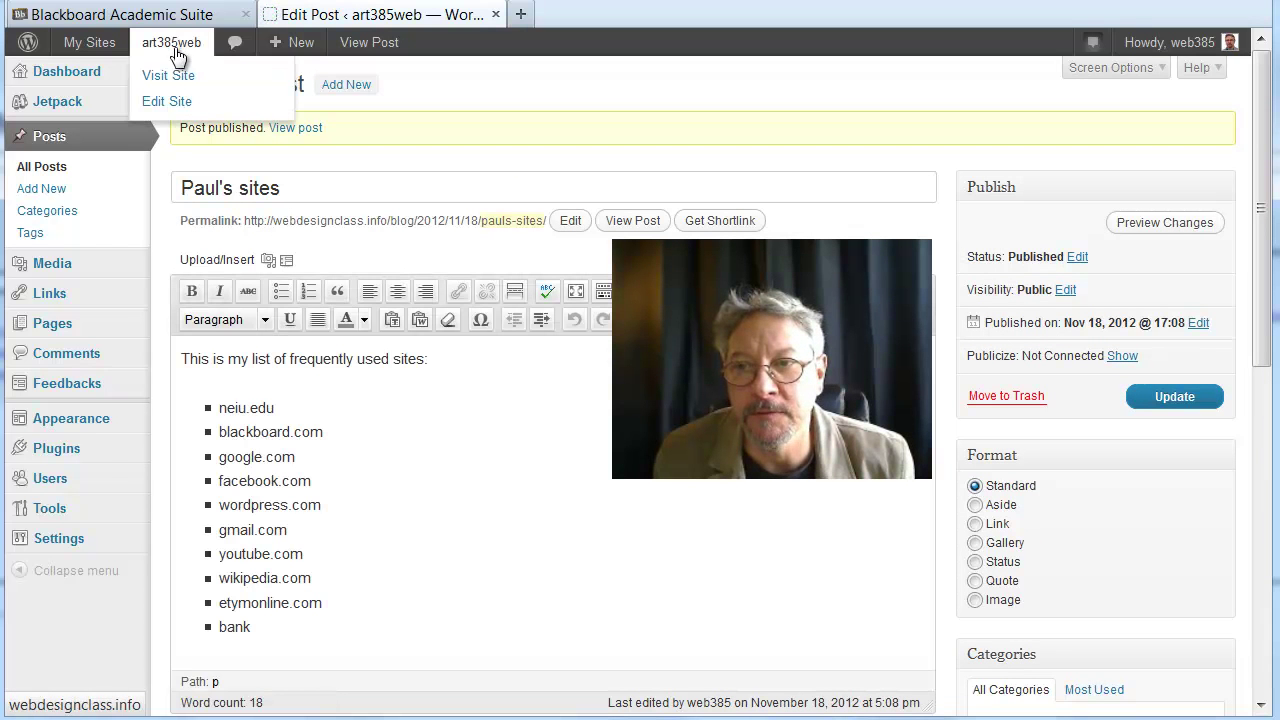
{"action": "left_click", "coordinate": [166, 77]}
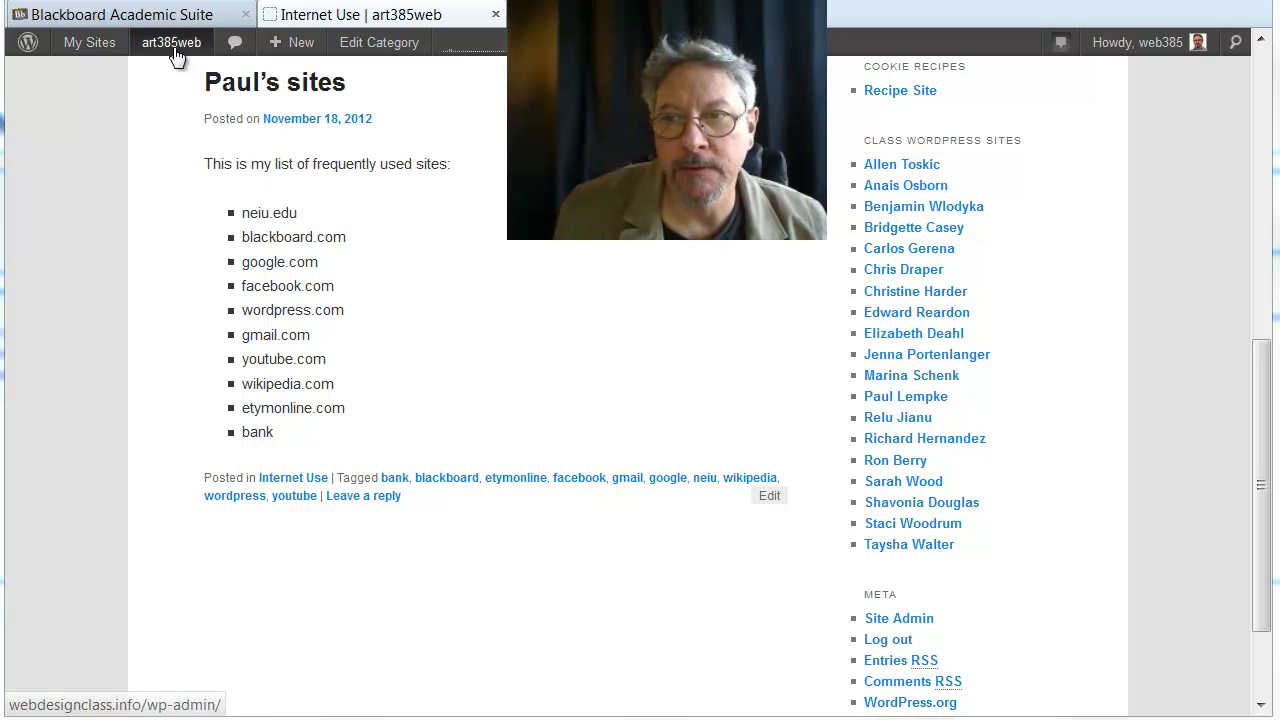
Return from the live site to the art385web dashboard and open the Widgets settings.
{"action": "mouse_move", "coordinate": [178, 48]}
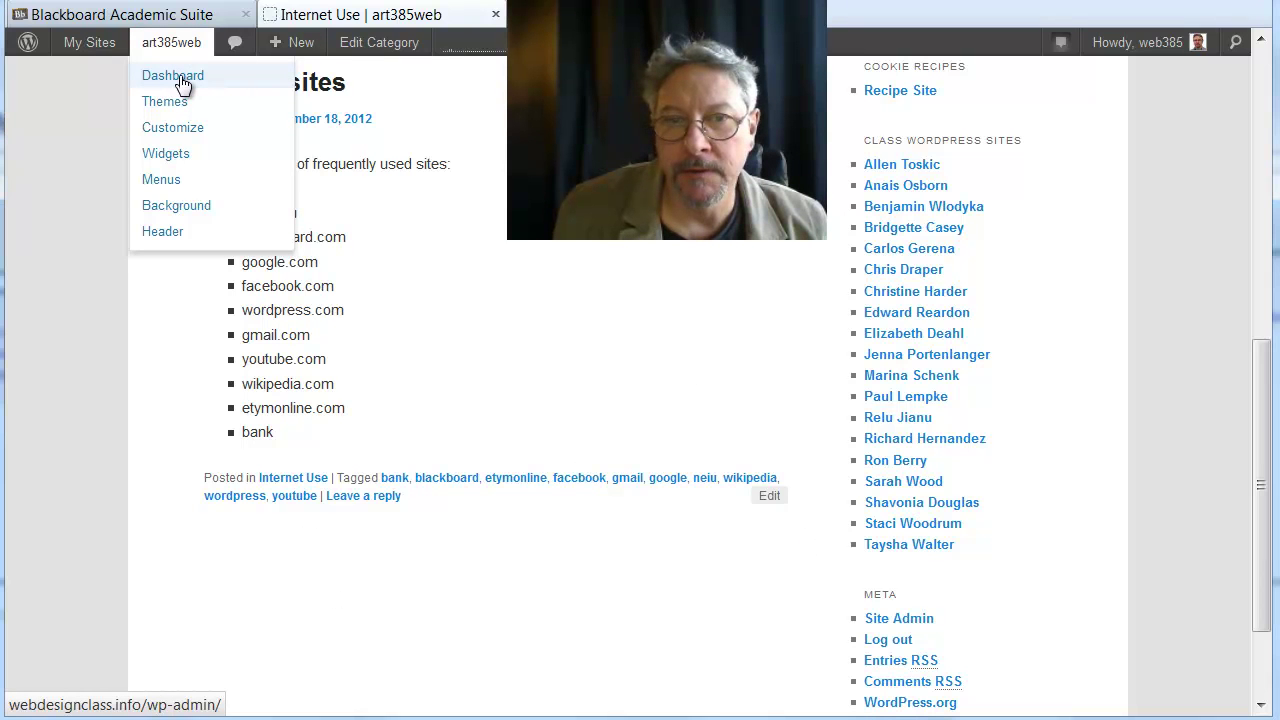
{"action": "left_click", "coordinate": [180, 80]}
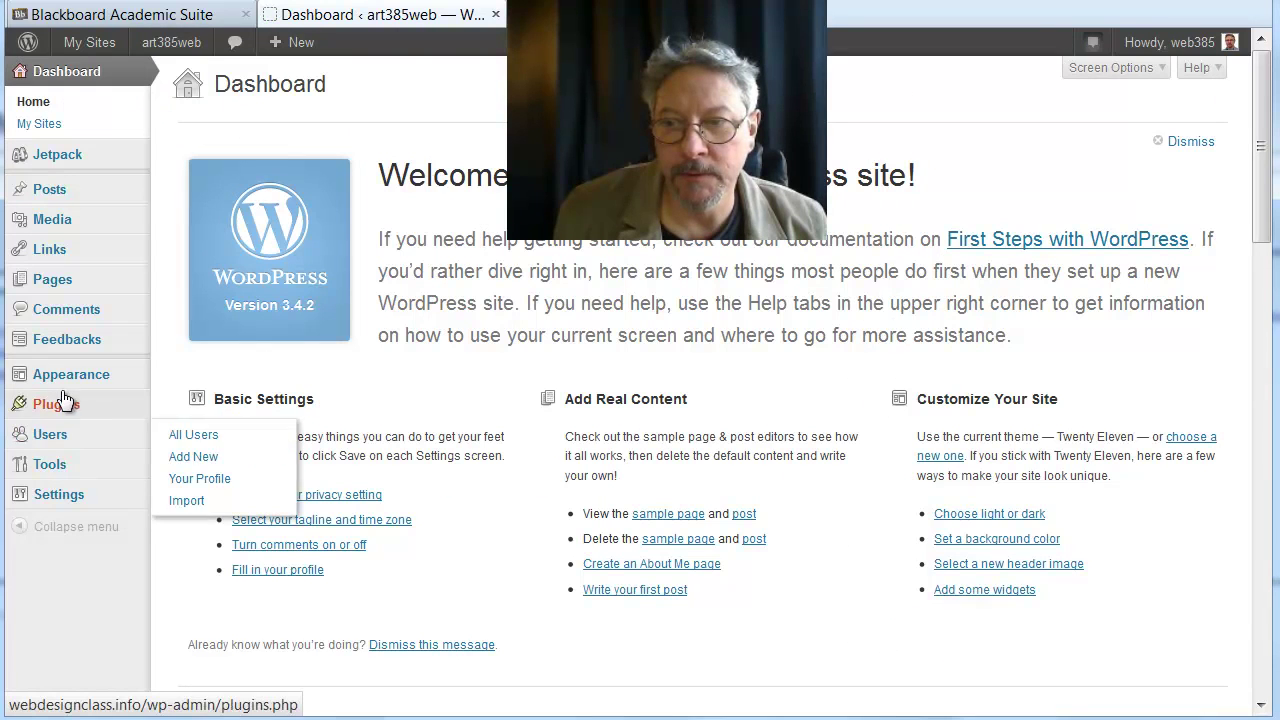
{"action": "mouse_move", "coordinate": [66, 386]}
{"action": "left_click", "coordinate": [191, 398]}
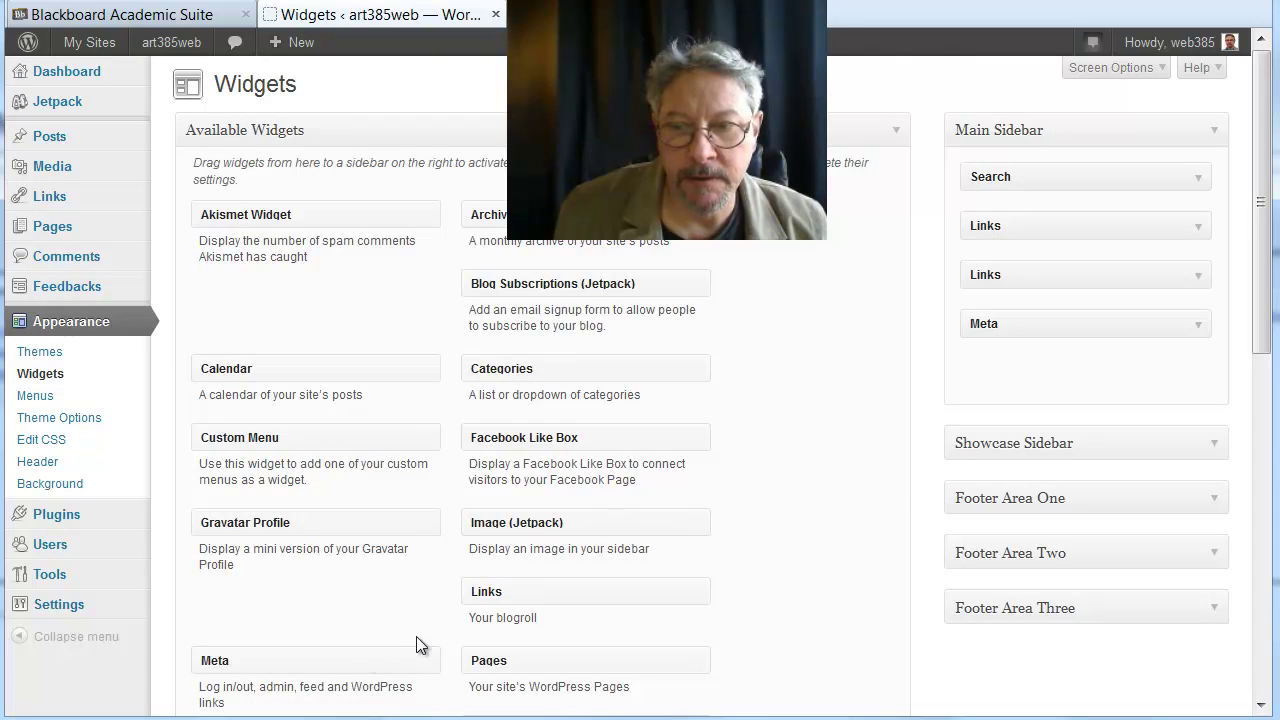
Add the Tag Cloud widget below Meta in the Main Sidebar and collapse its settings.
{"action": "scroll", "coordinate": [691, 574], "scroll_direction": "down", "scroll_amount": 5}
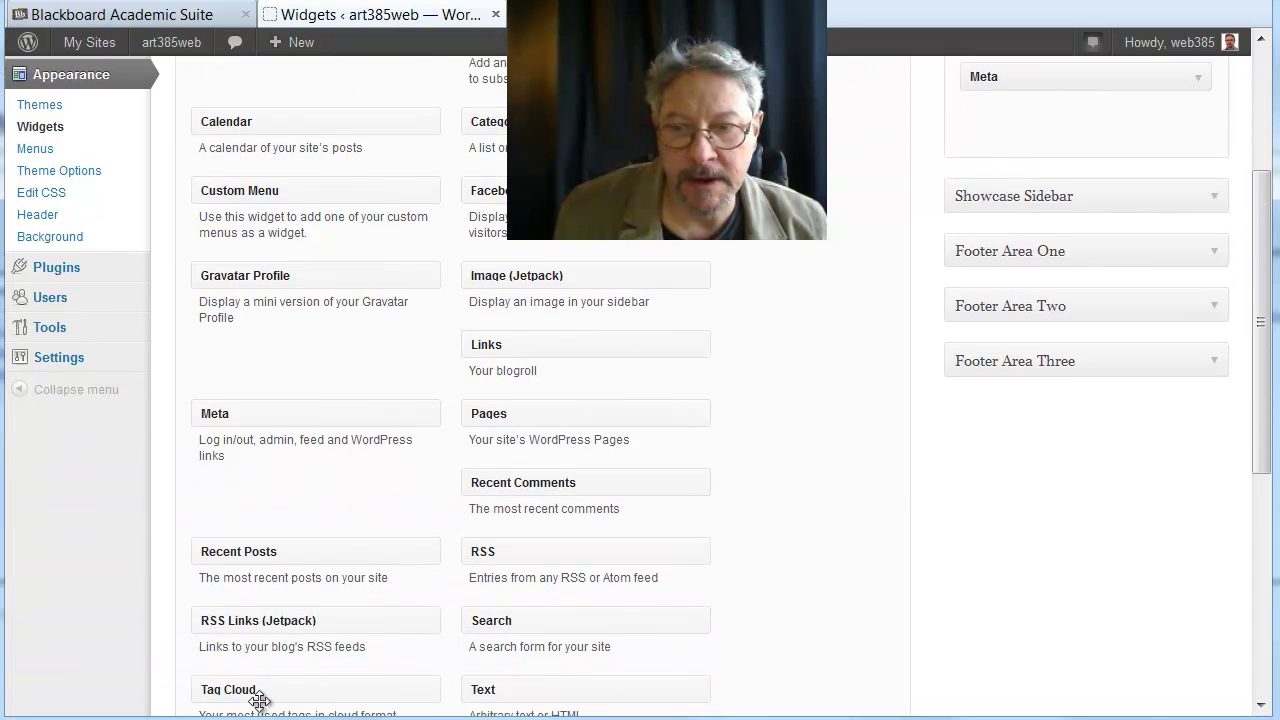
{"action": "left_click_drag", "start_coordinate": [244, 695], "coordinate": [1024, 130]}
{"action": "scroll", "coordinate": [1078, 321], "scroll_direction": "up", "scroll_amount": 5}
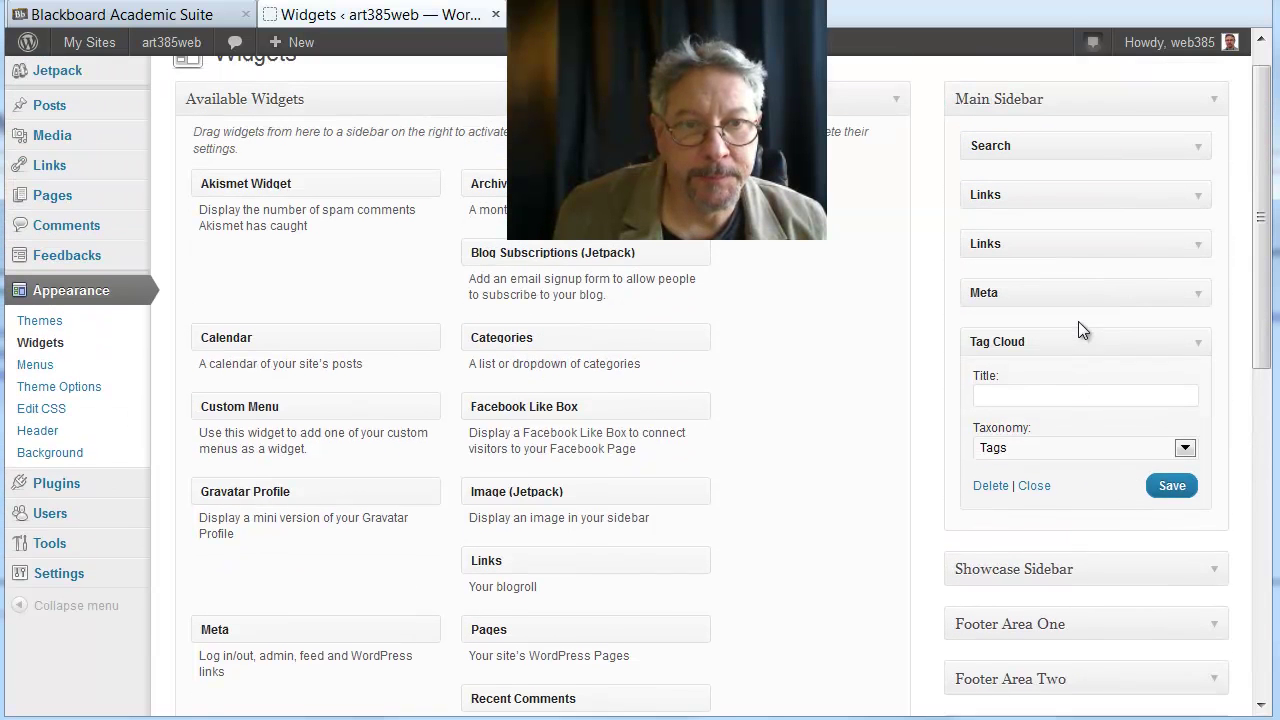
{"action": "left_click", "coordinate": [1016, 376]}
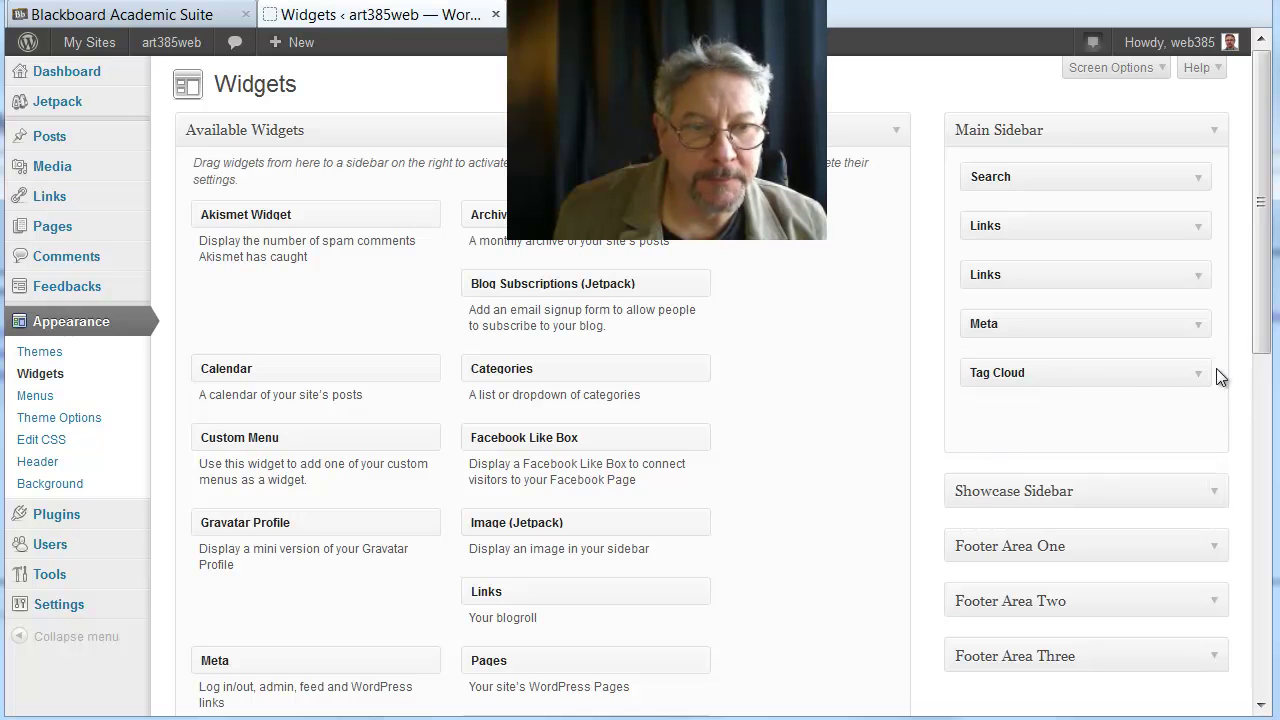
Expand the Tag Cloud widget in the Main Sidebar and title it "Internet Use".
{"action": "left_click", "coordinate": [1200, 379]}
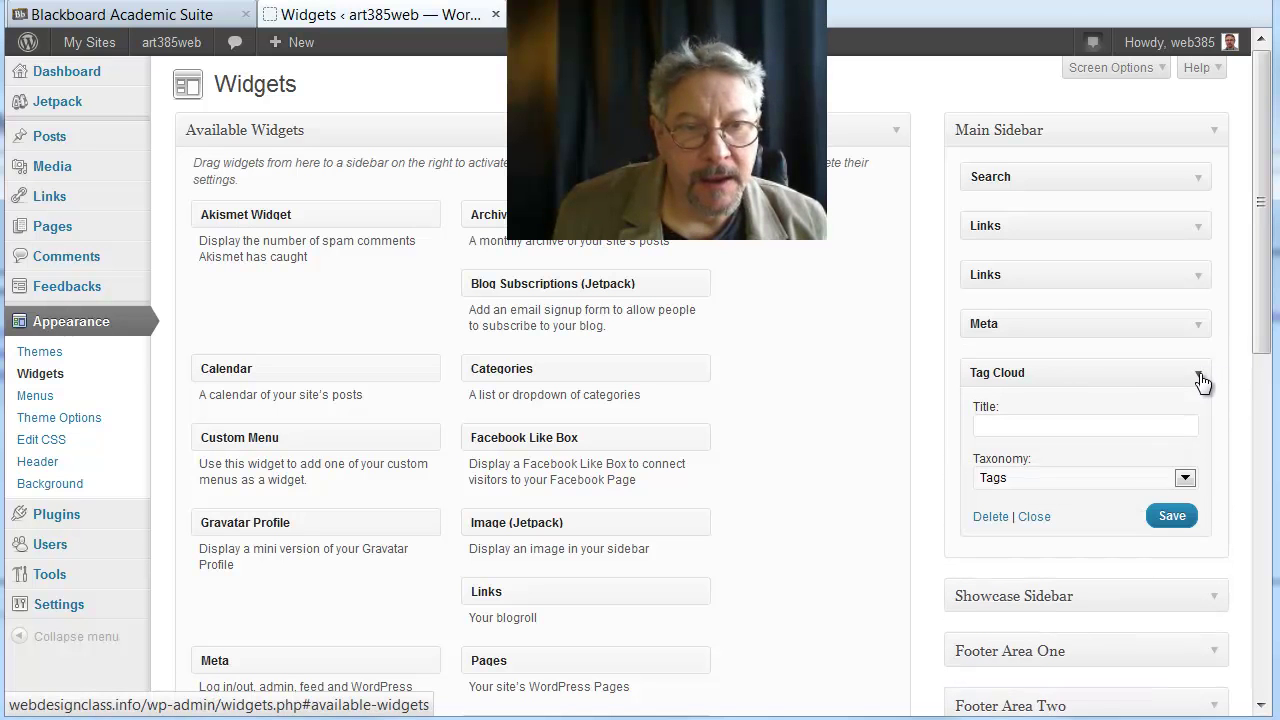
{"action": "left_click", "coordinate": [1031, 427]}
{"action": "type", "text": "I"}
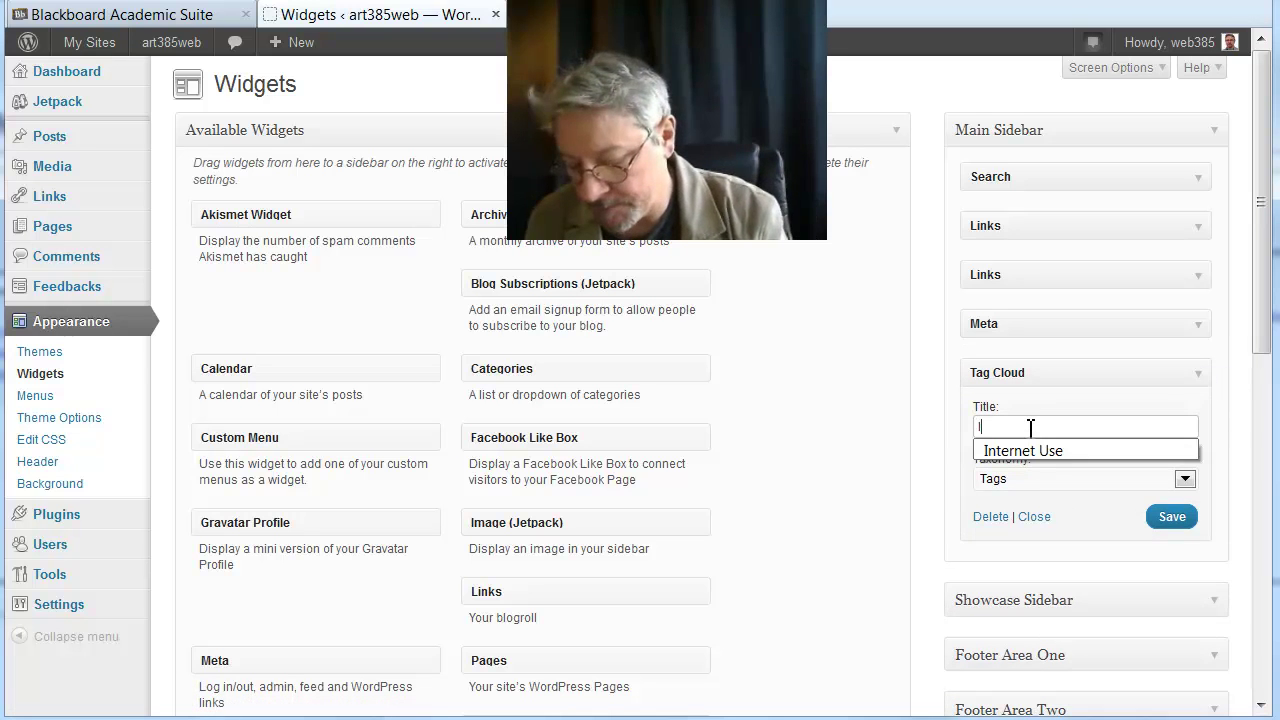
{"action": "type", "text": "nternet"}
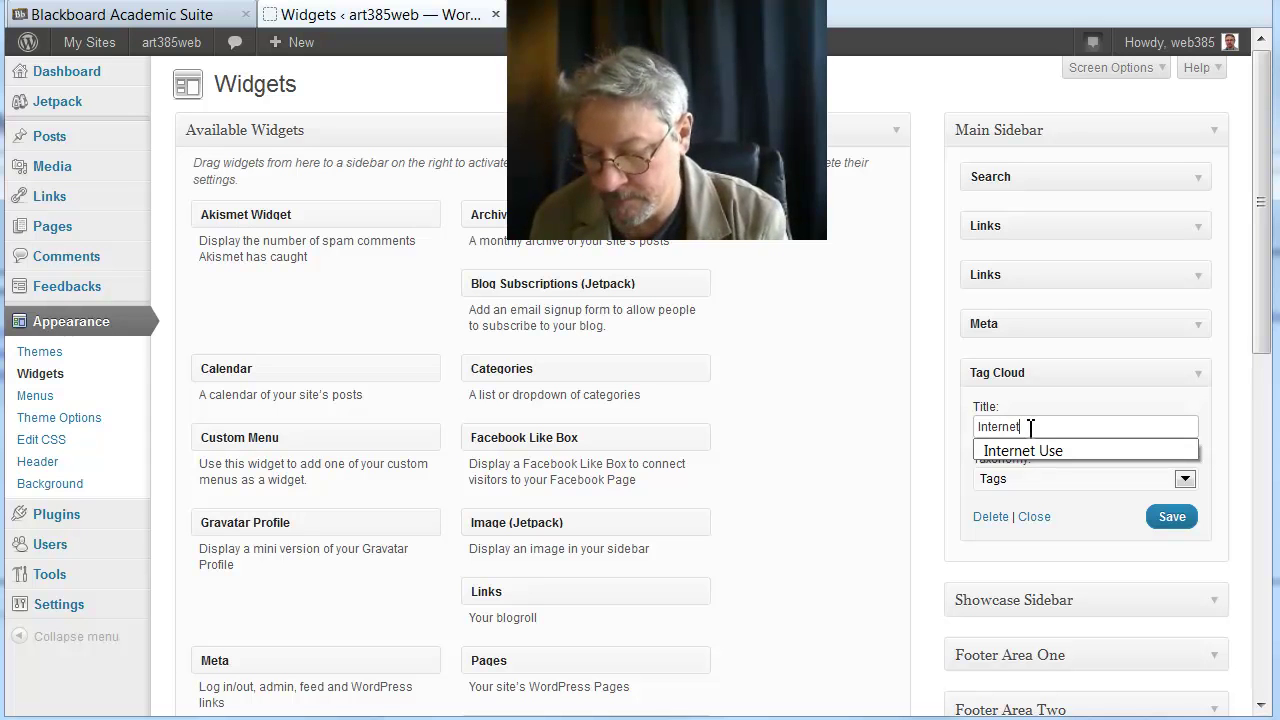
{"action": "type", "text": " Use"}
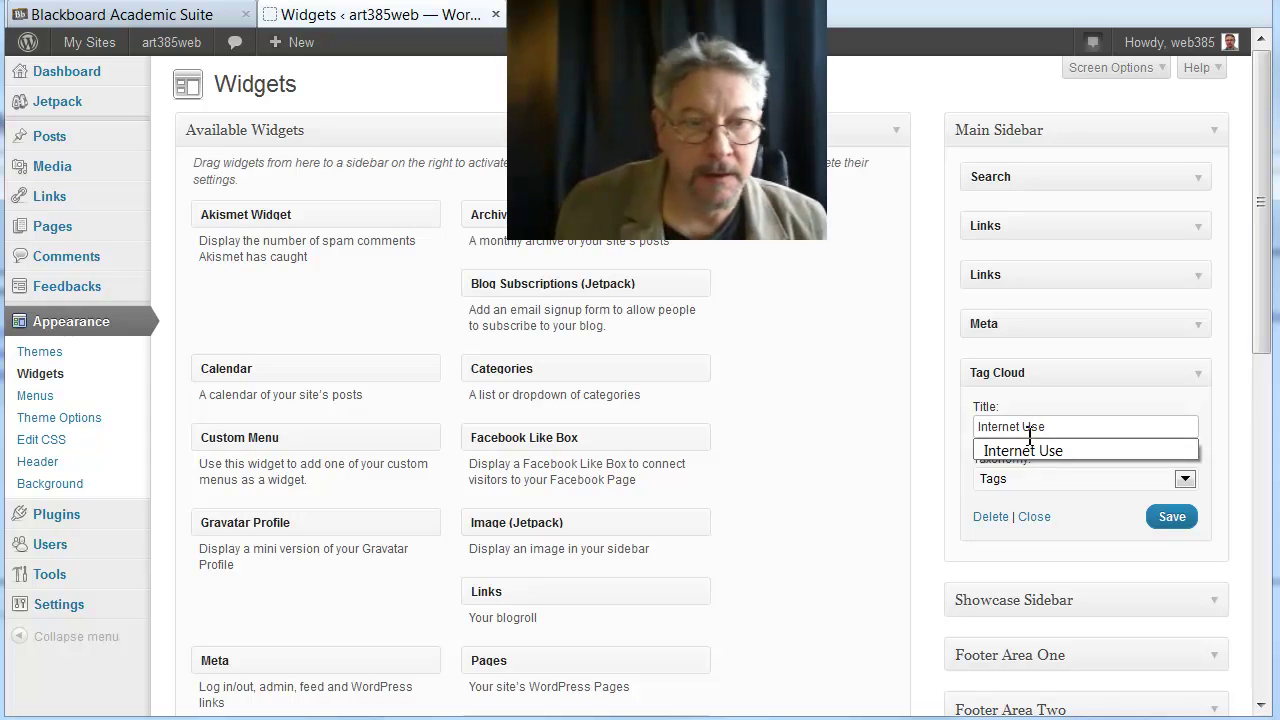
{"action": "left_click", "coordinate": [1014, 452]}
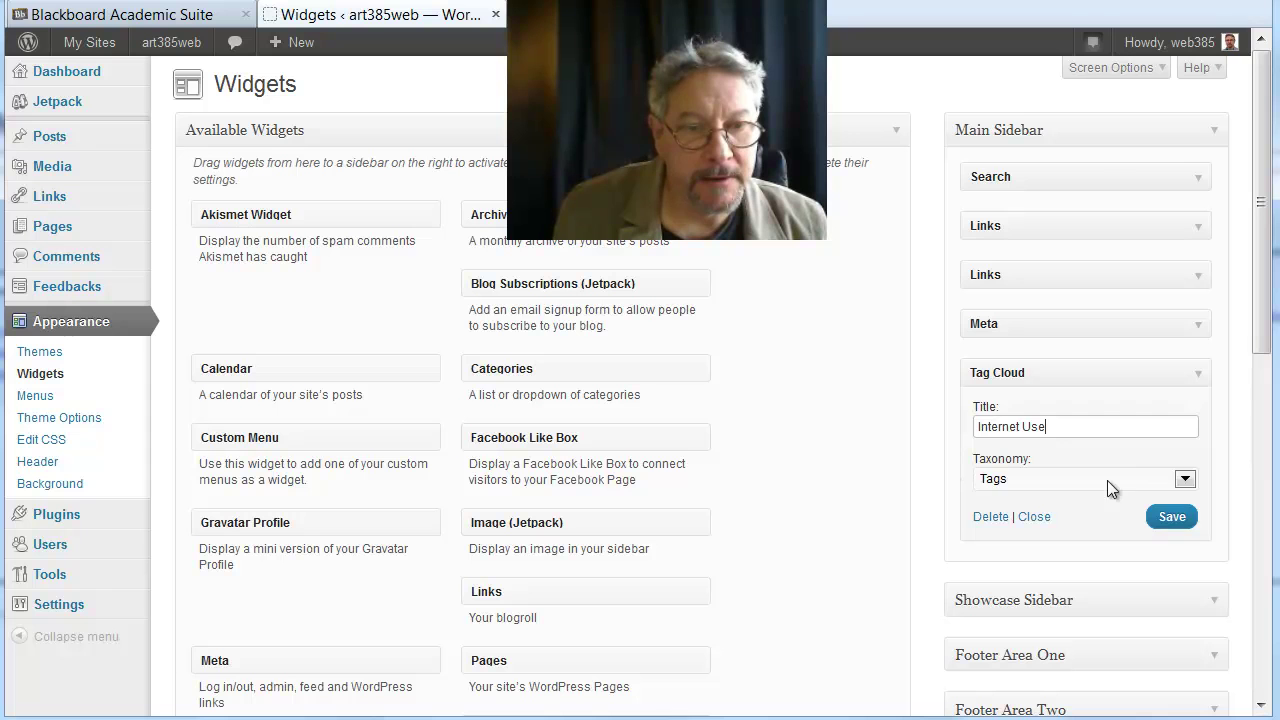
Keep Tags as the Tag Cloud widget's taxonomy and save the widget.
{"action": "left_click", "coordinate": [1185, 480]}
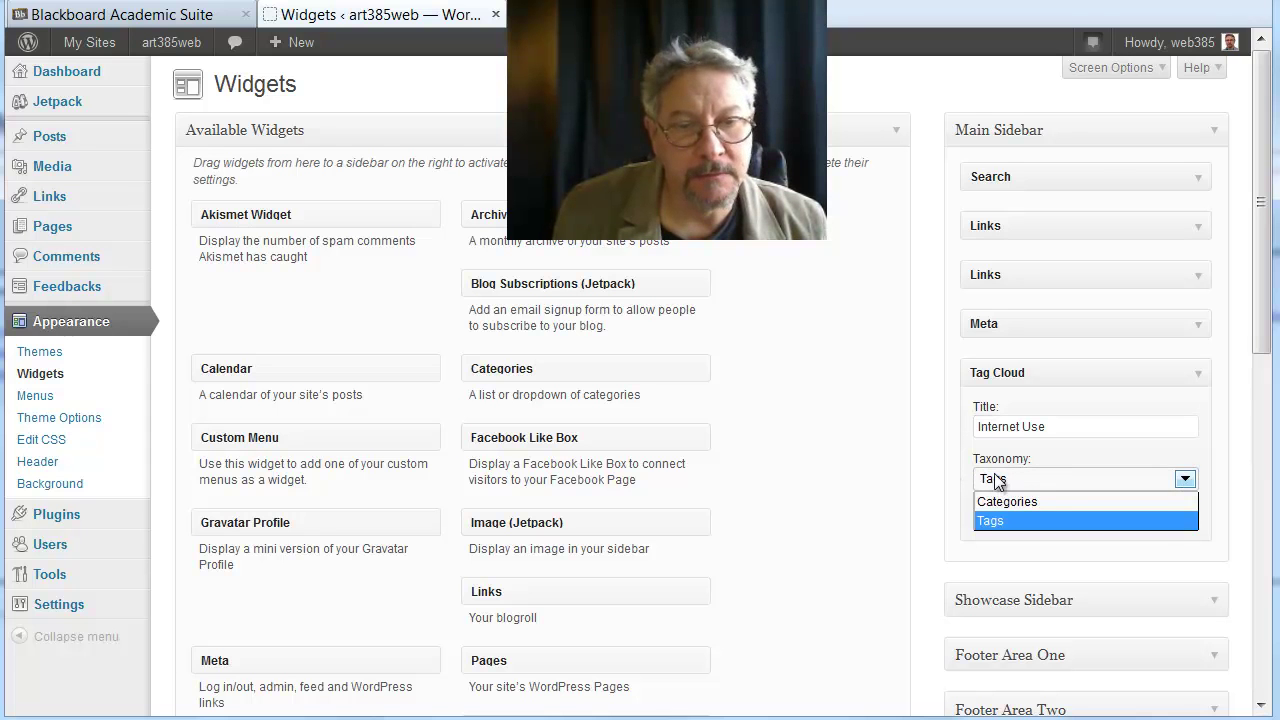
{"action": "left_click", "coordinate": [1127, 456]}
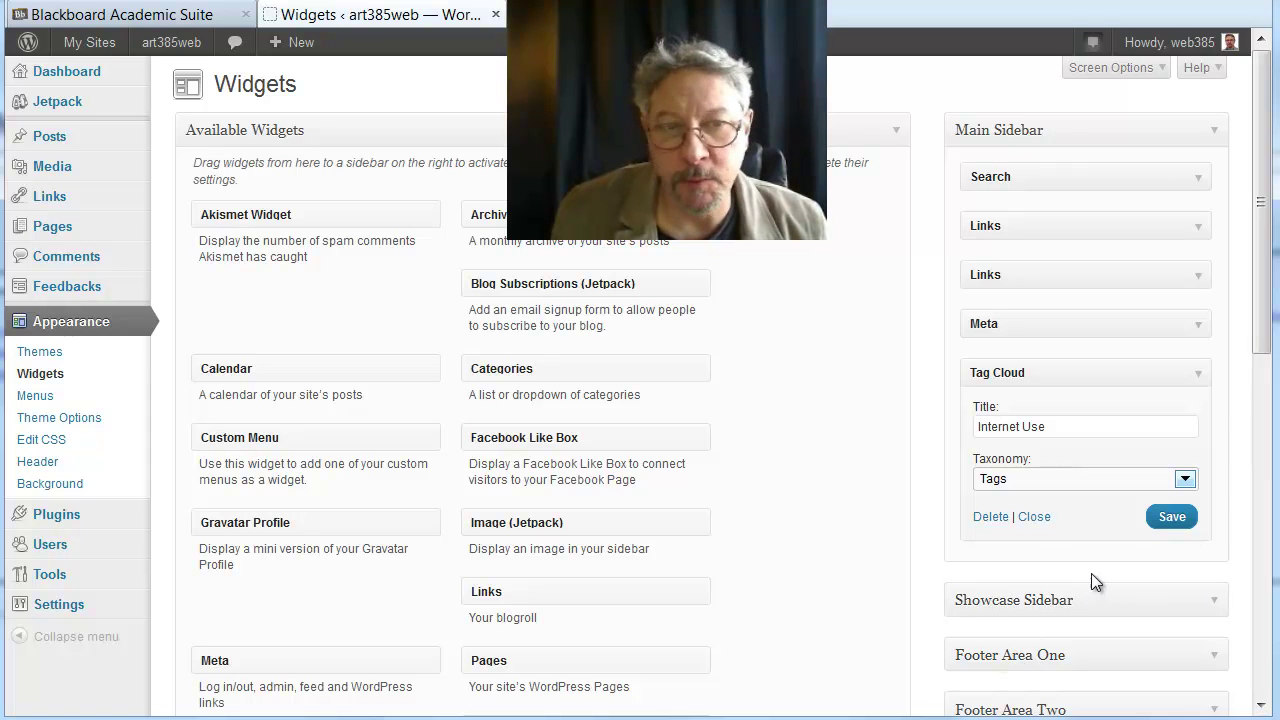
{"action": "left_click", "coordinate": [1156, 528]}
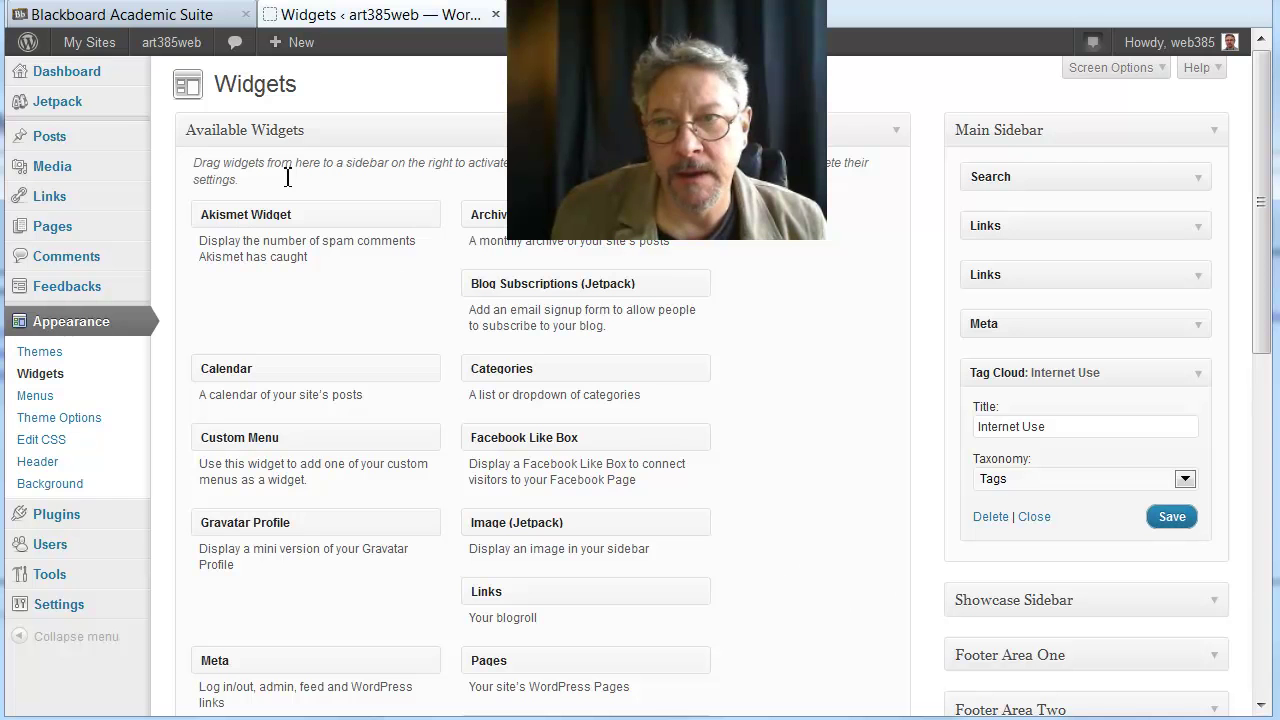
Visit the live art385web site and look through its home page for the tag cloud.
{"action": "mouse_move", "coordinate": [183, 48]}
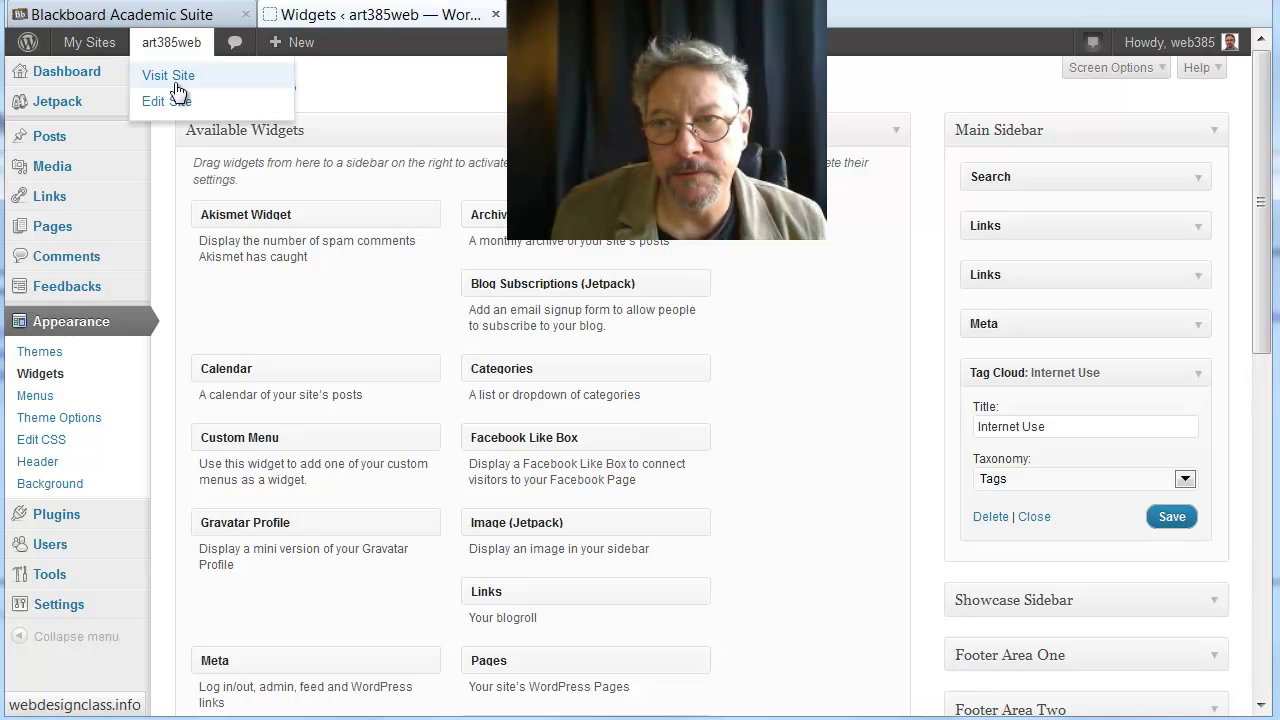
{"action": "left_click", "coordinate": [175, 80]}
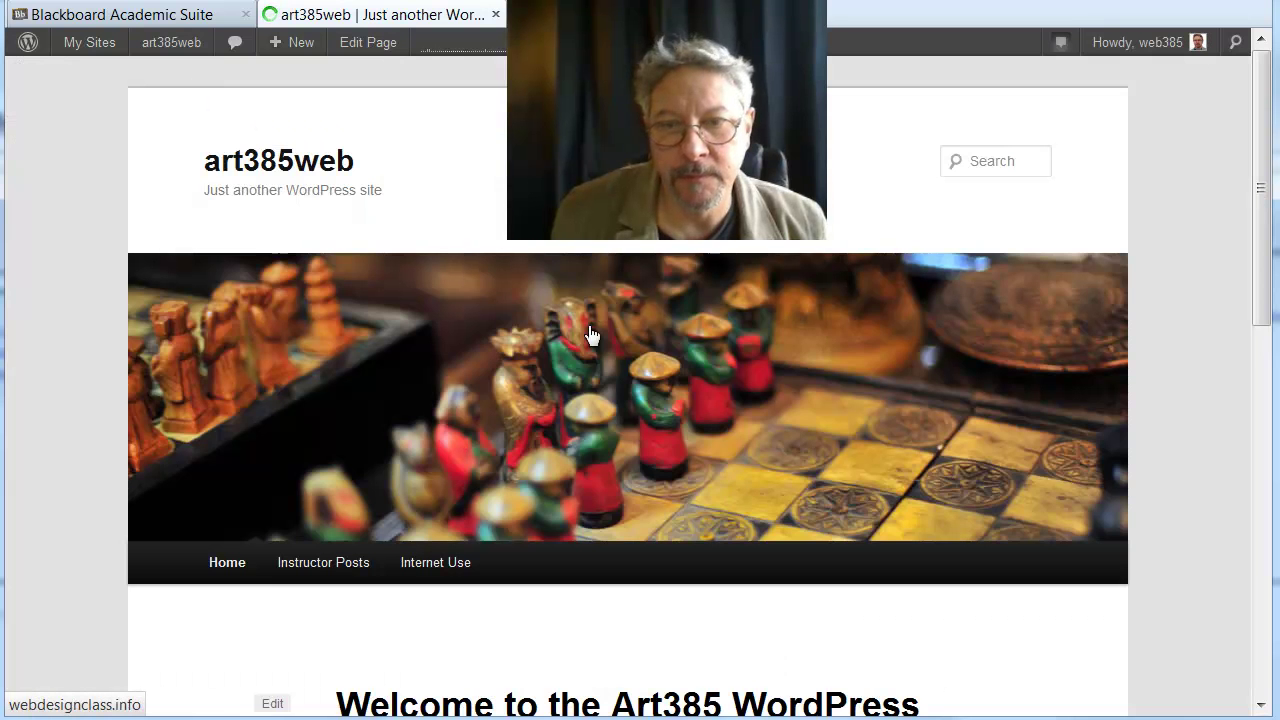
{"action": "scroll", "coordinate": [620, 370], "scroll_direction": "down", "scroll_amount": 2}
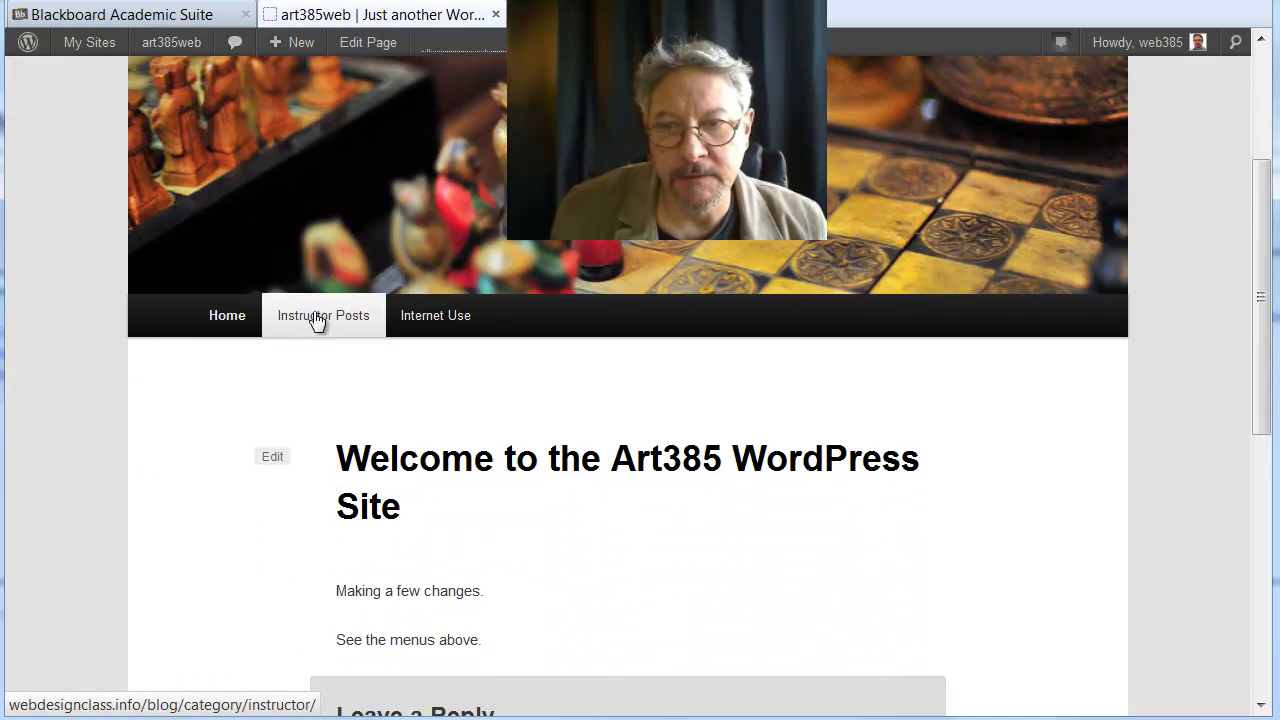
{"action": "scroll", "coordinate": [700, 420], "scroll_direction": "down", "scroll_amount": 4}
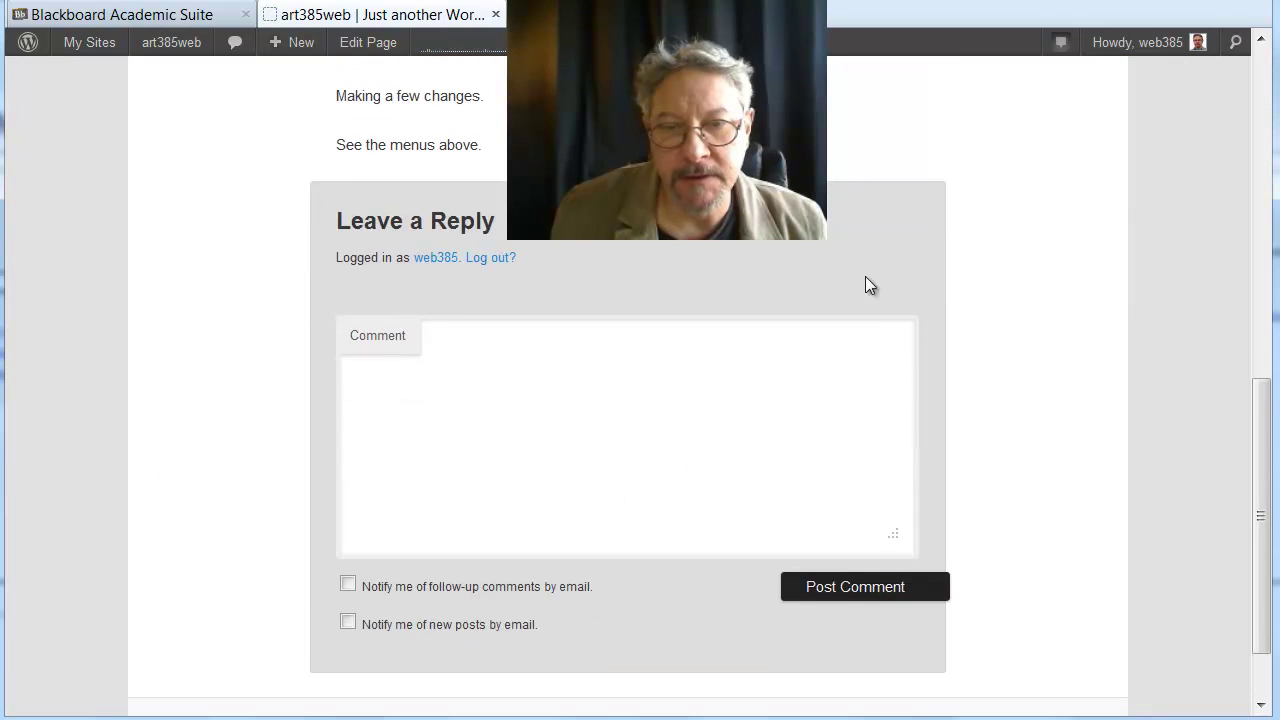
{"action": "scroll", "coordinate": [866, 283], "scroll_direction": "up", "scroll_amount": 4}
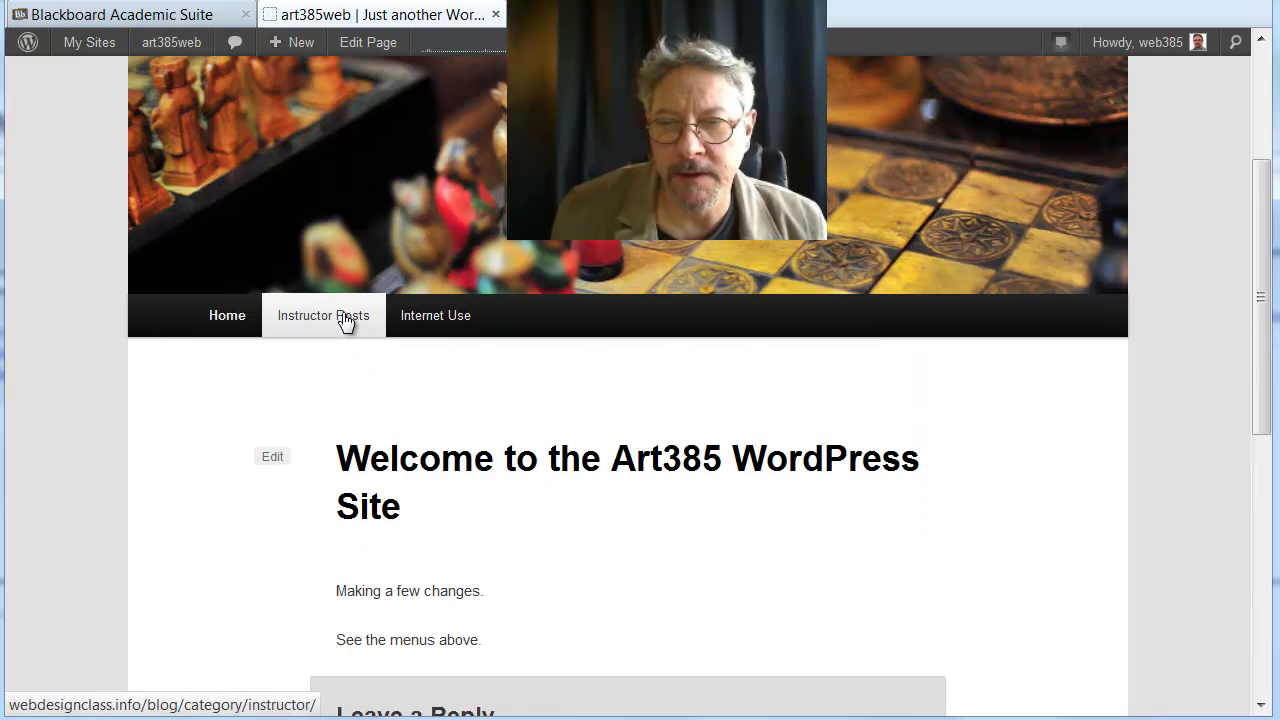
Open the site's Internet Use category page and examine the tagged post and the sidebar tag cloud.
{"action": "left_click", "coordinate": [429, 318]}
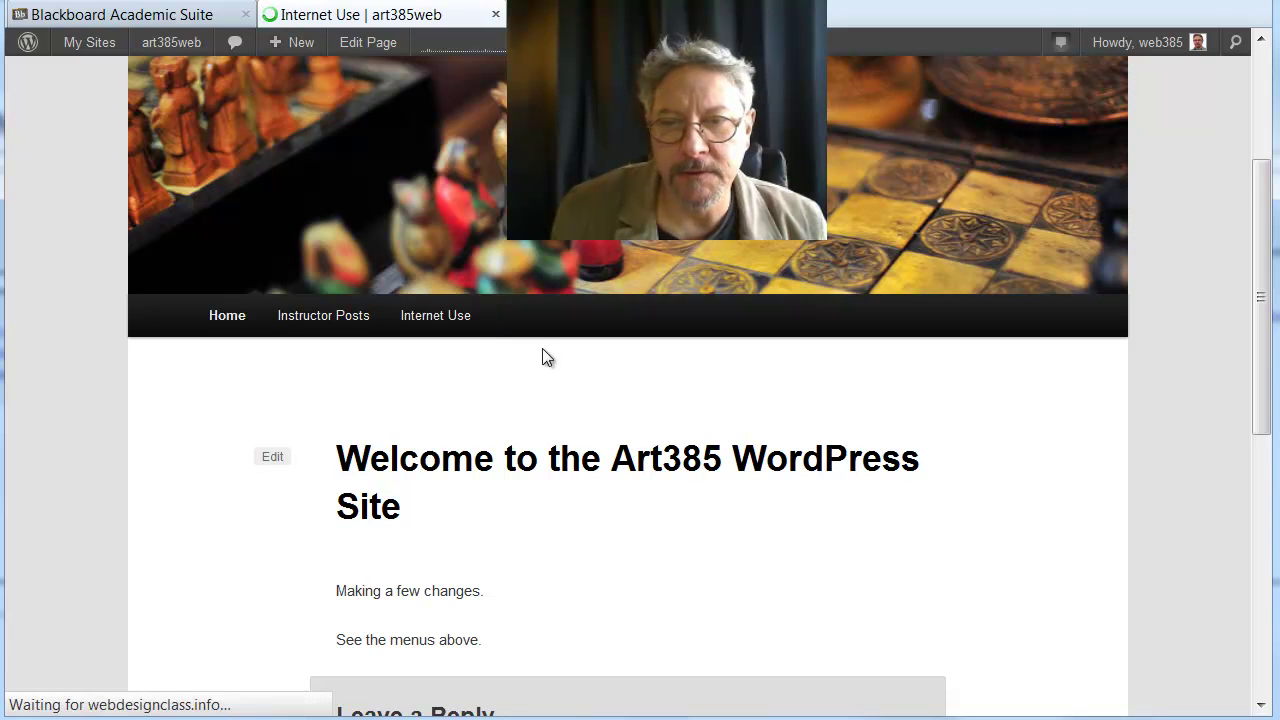
{"action": "scroll", "coordinate": [531, 427], "scroll_direction": "down", "scroll_amount": 5}
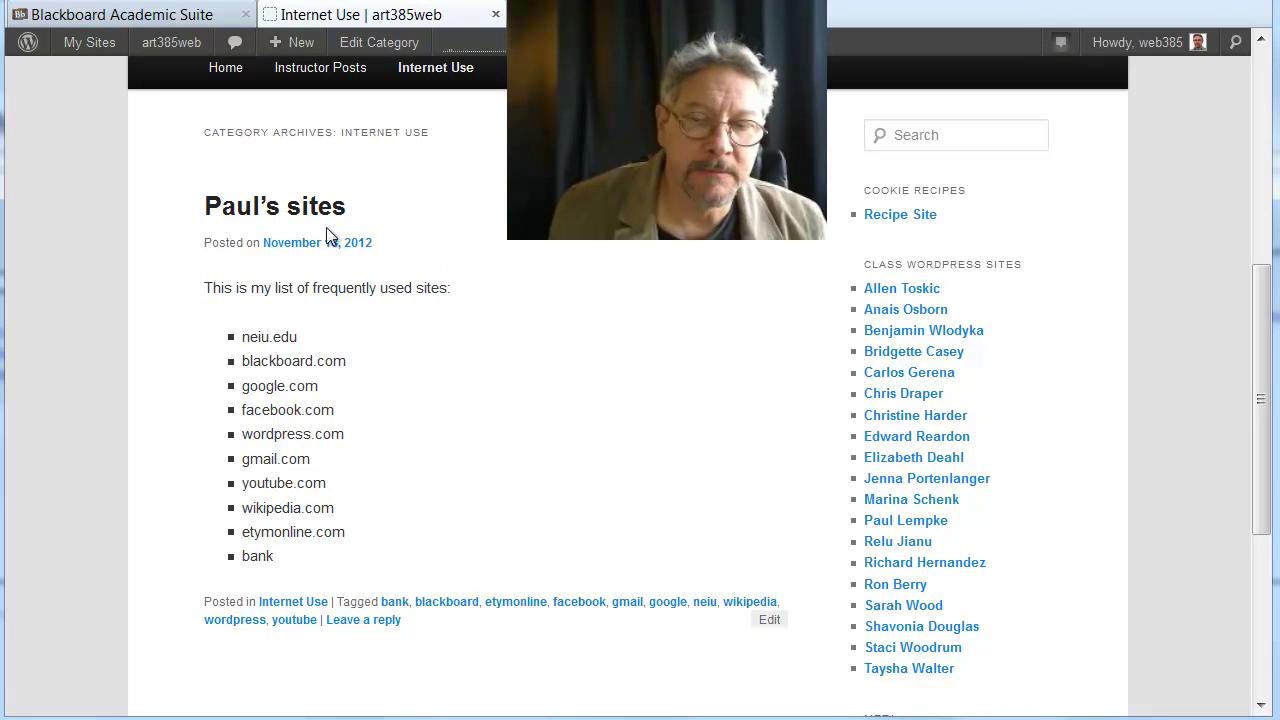
{"action": "scroll", "coordinate": [1020, 551], "scroll_direction": "down", "scroll_amount": 4}
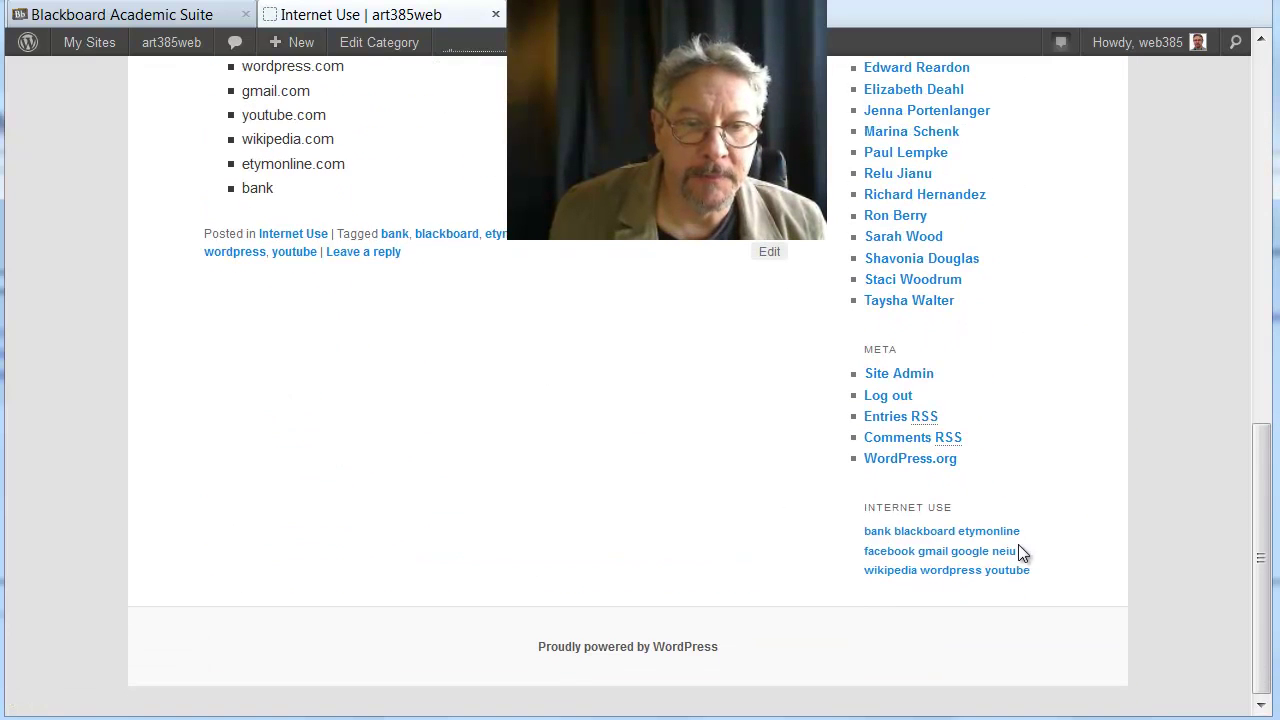